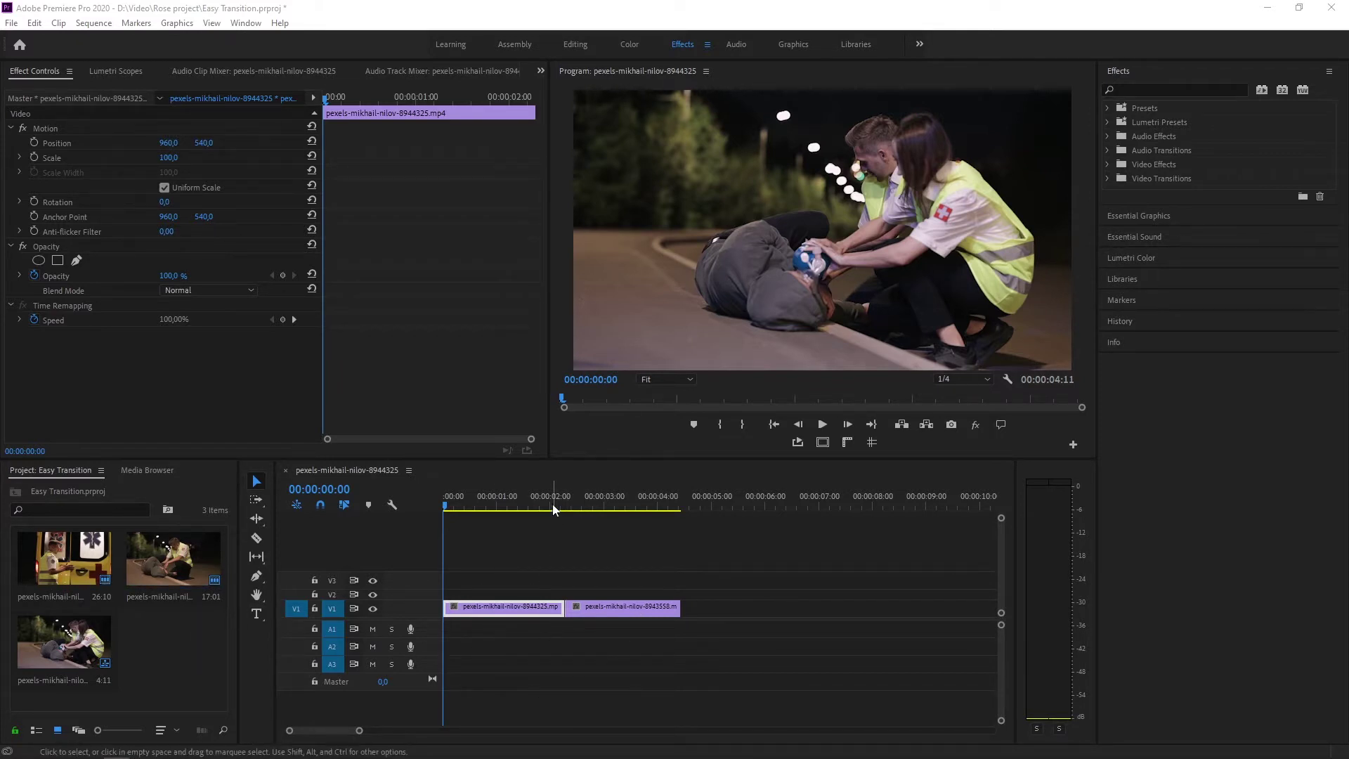
- Create a 1920 x 1080 adjustment layer and place it on V2 over the cut between the two clips
{"action": "left_click_drag", "start_coordinate": [552, 507], "coordinate": [416, 485]}
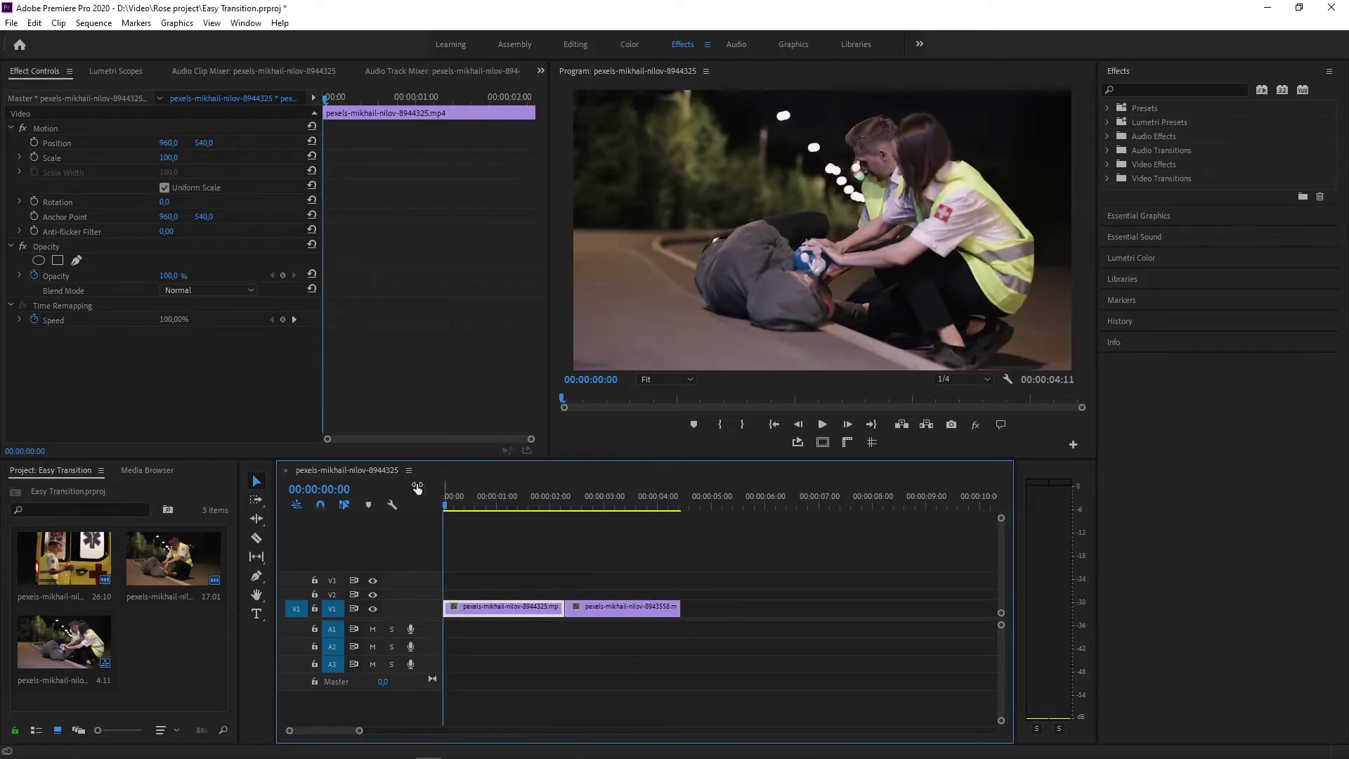
{"action": "right_click", "coordinate": [187, 508]}
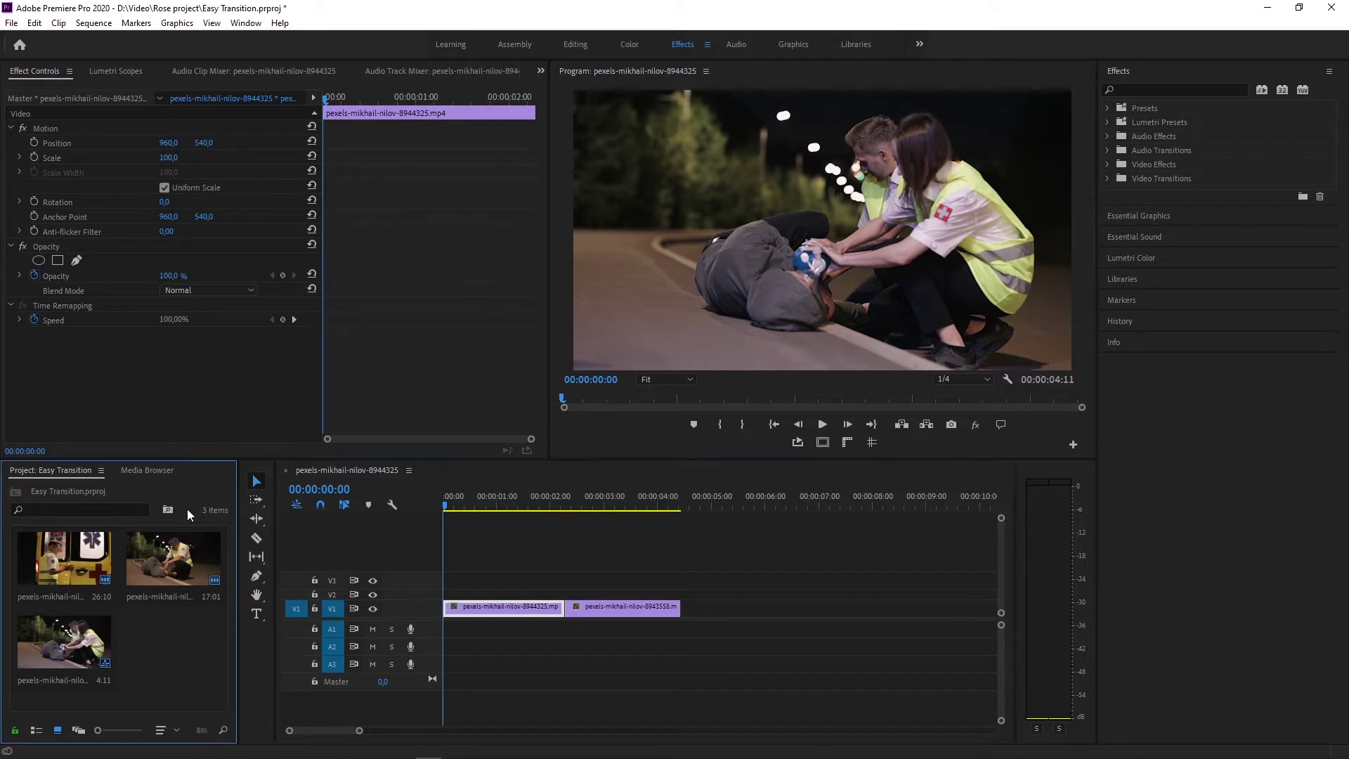
{"action": "mouse_move", "coordinate": [295, 314]}
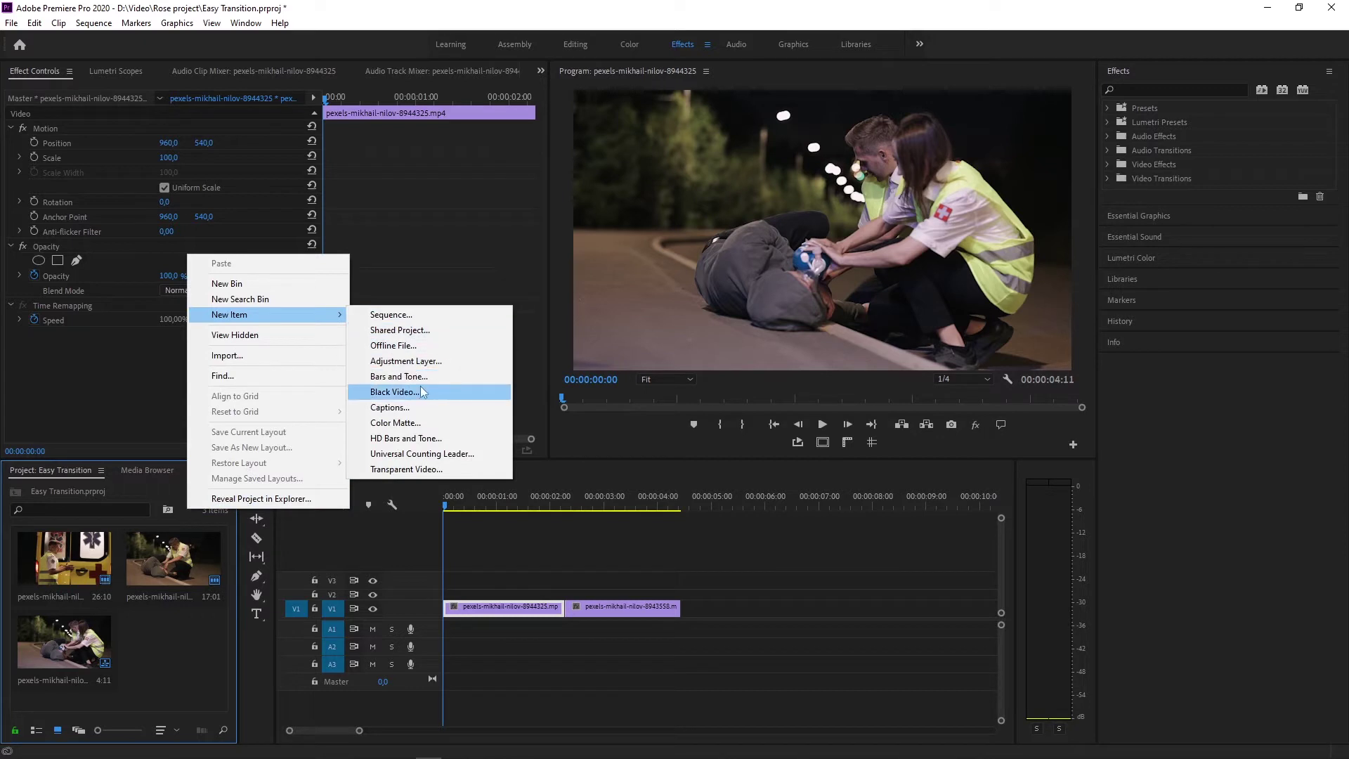
{"action": "left_click", "coordinate": [411, 360]}
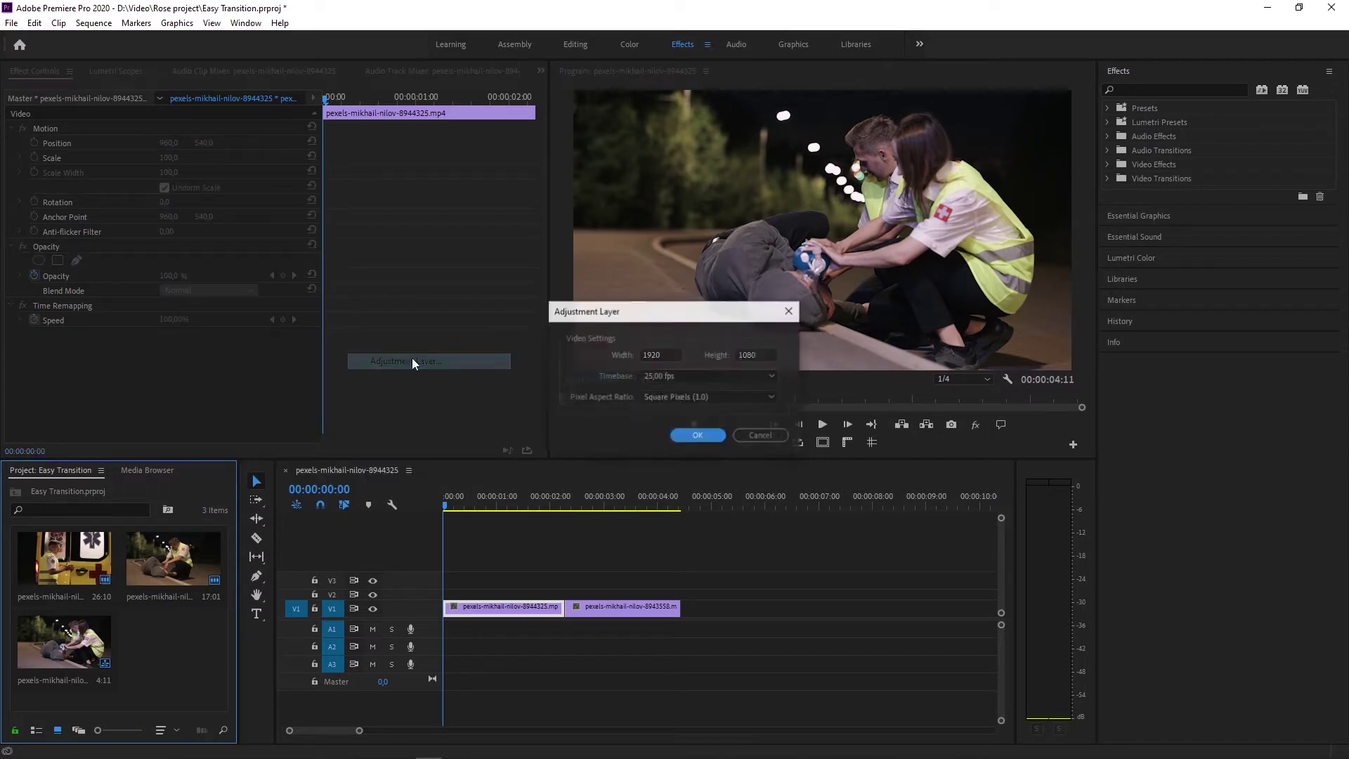
{"action": "left_click", "coordinate": [695, 437]}
{"action": "left_click_drag", "start_coordinate": [183, 645], "coordinate": [450, 596]}
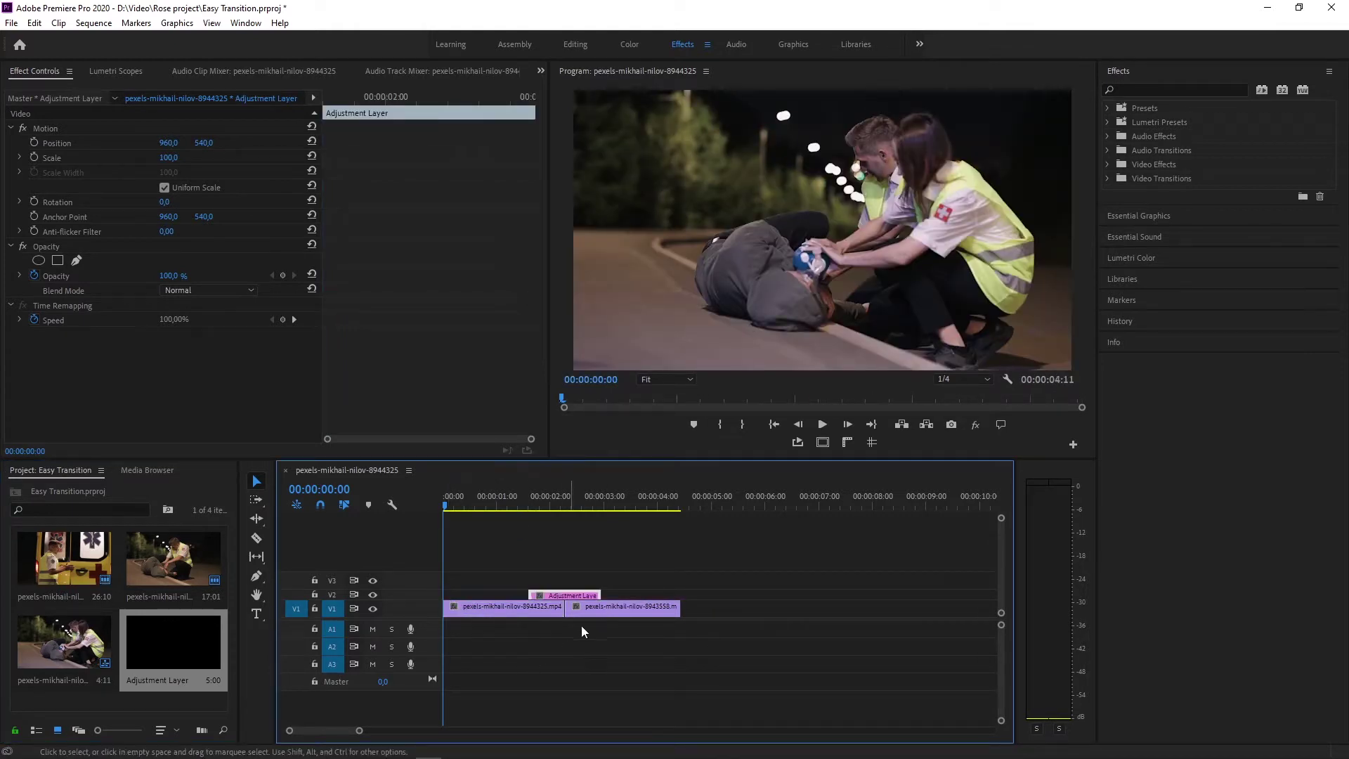
- Find the Offset and Directional Blur effects and apply both to the adjustment layer
{"action": "left_click", "coordinate": [1142, 89]}
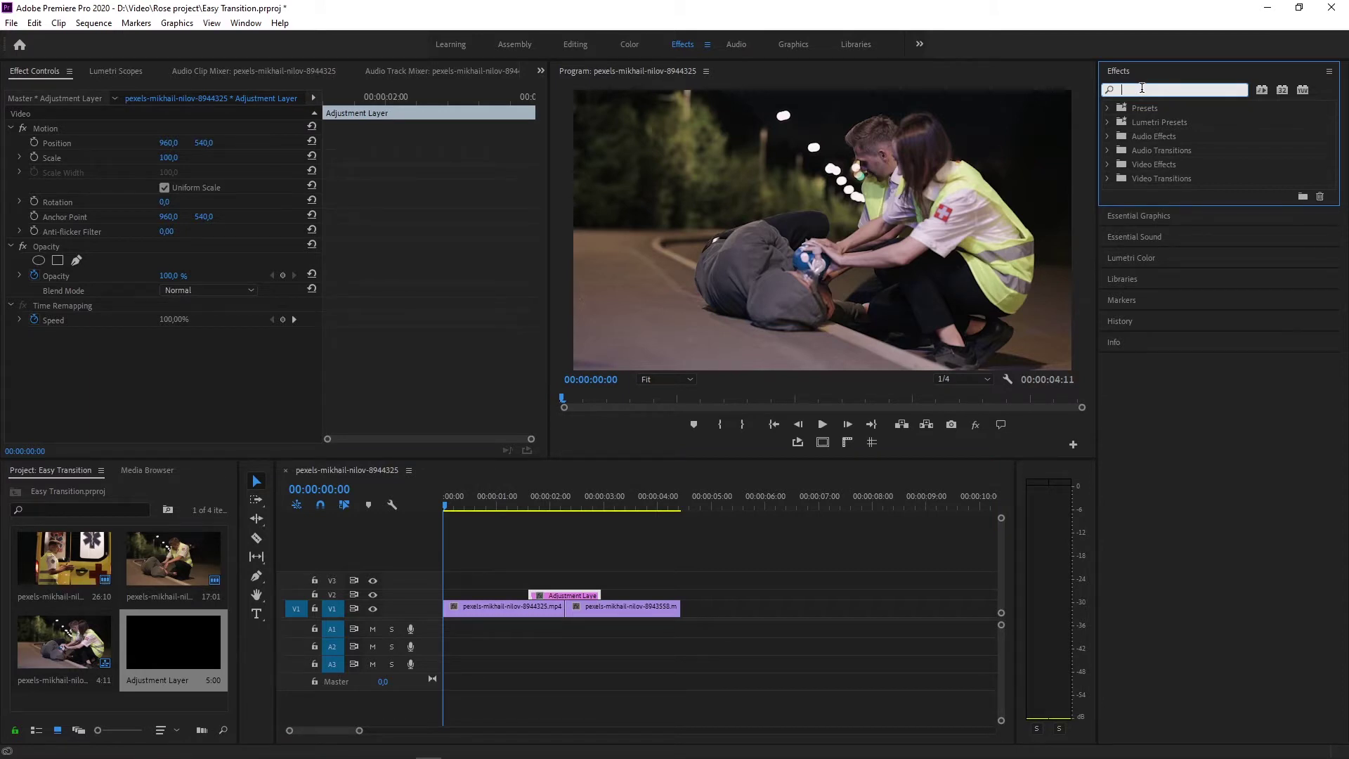
{"action": "type", "text": "off"}
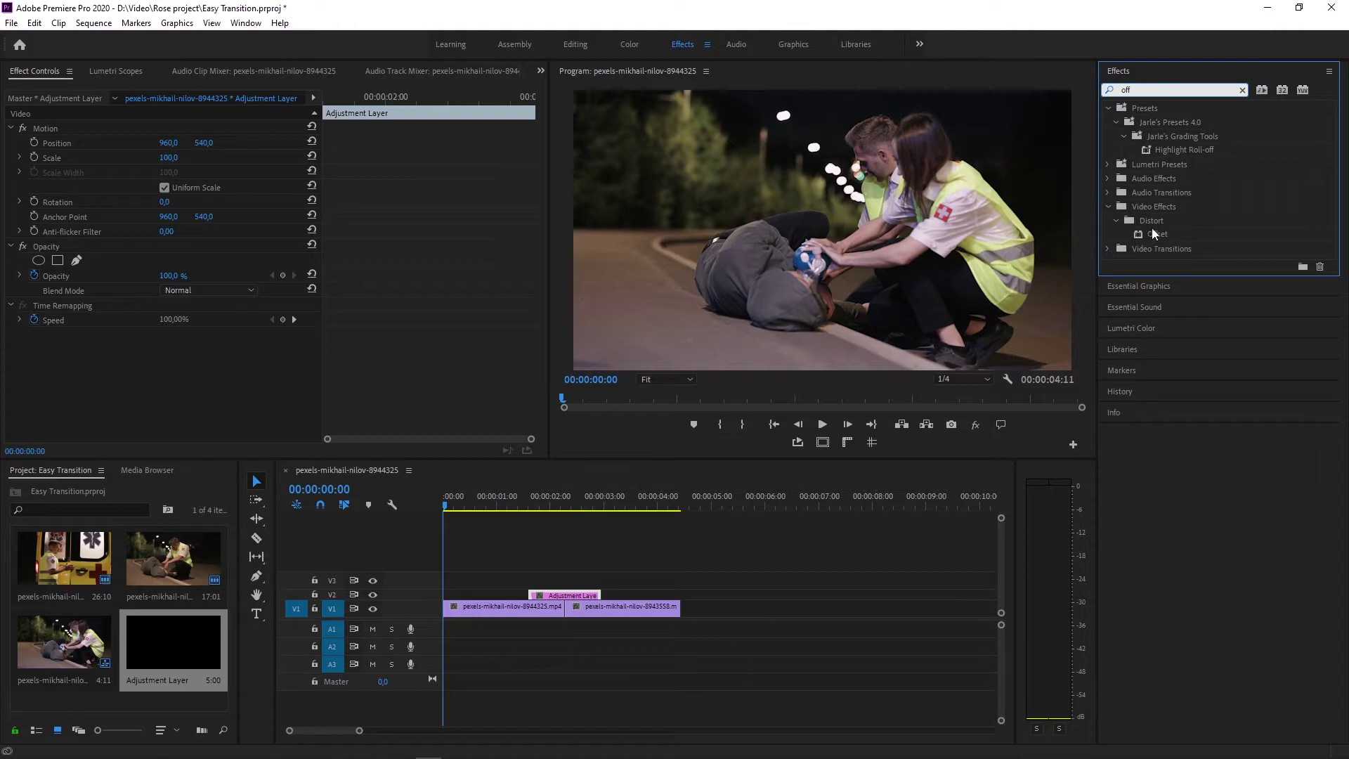
{"action": "left_click_drag", "start_coordinate": [1158, 230], "coordinate": [559, 592]}
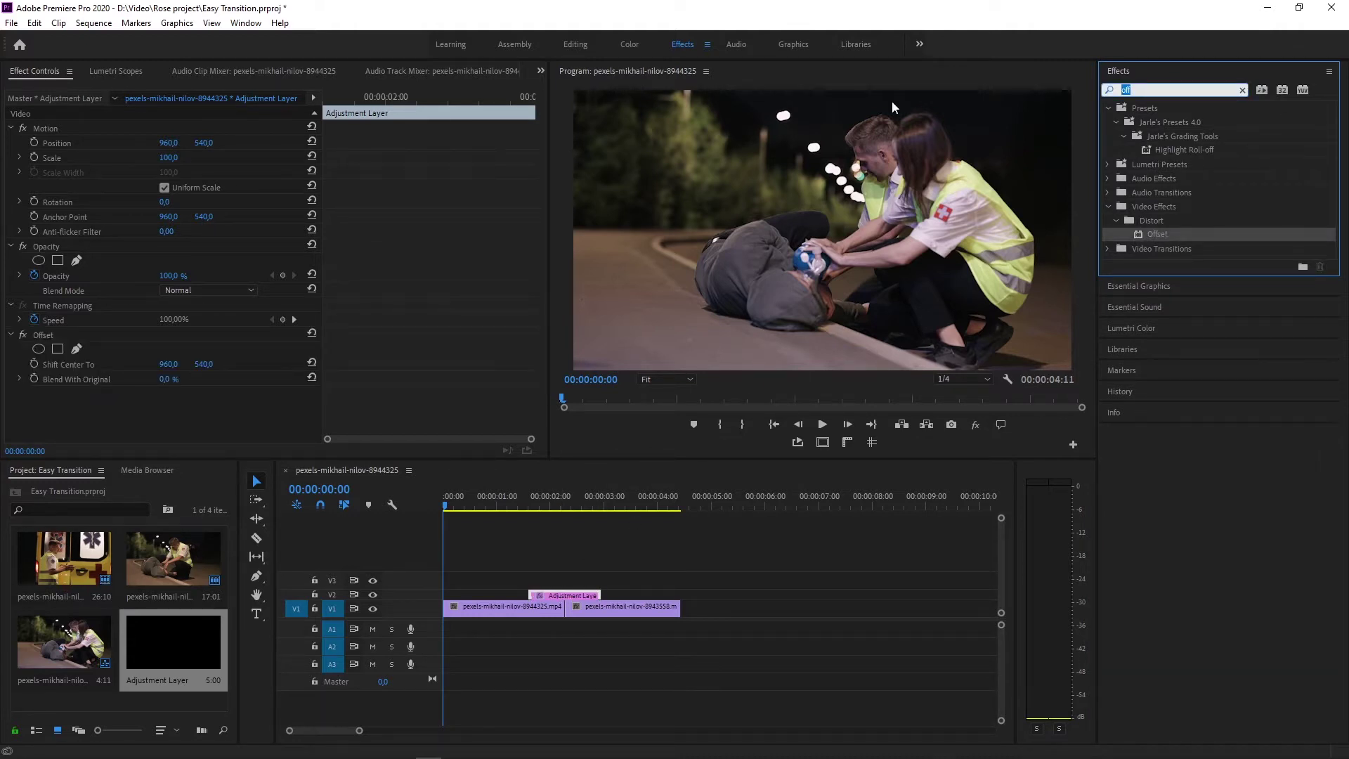
{"action": "type", "text": "direc"}
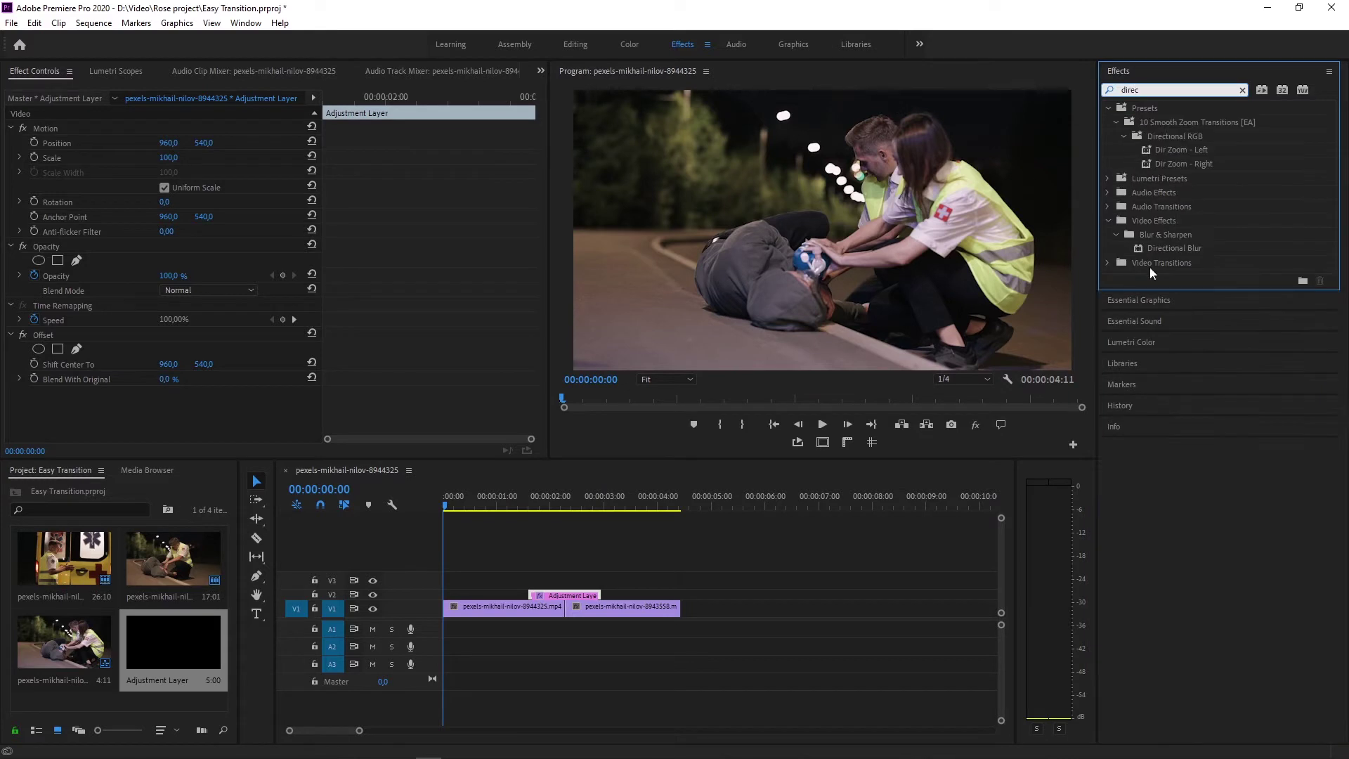
{"action": "left_click_drag", "start_coordinate": [1174, 245], "coordinate": [560, 595]}
- Start keyframing the Offset effect's Shift Center To at 00:00:02:02, five frames before the cut
{"action": "left_click_drag", "start_coordinate": [560, 505], "coordinate": [567, 503]}
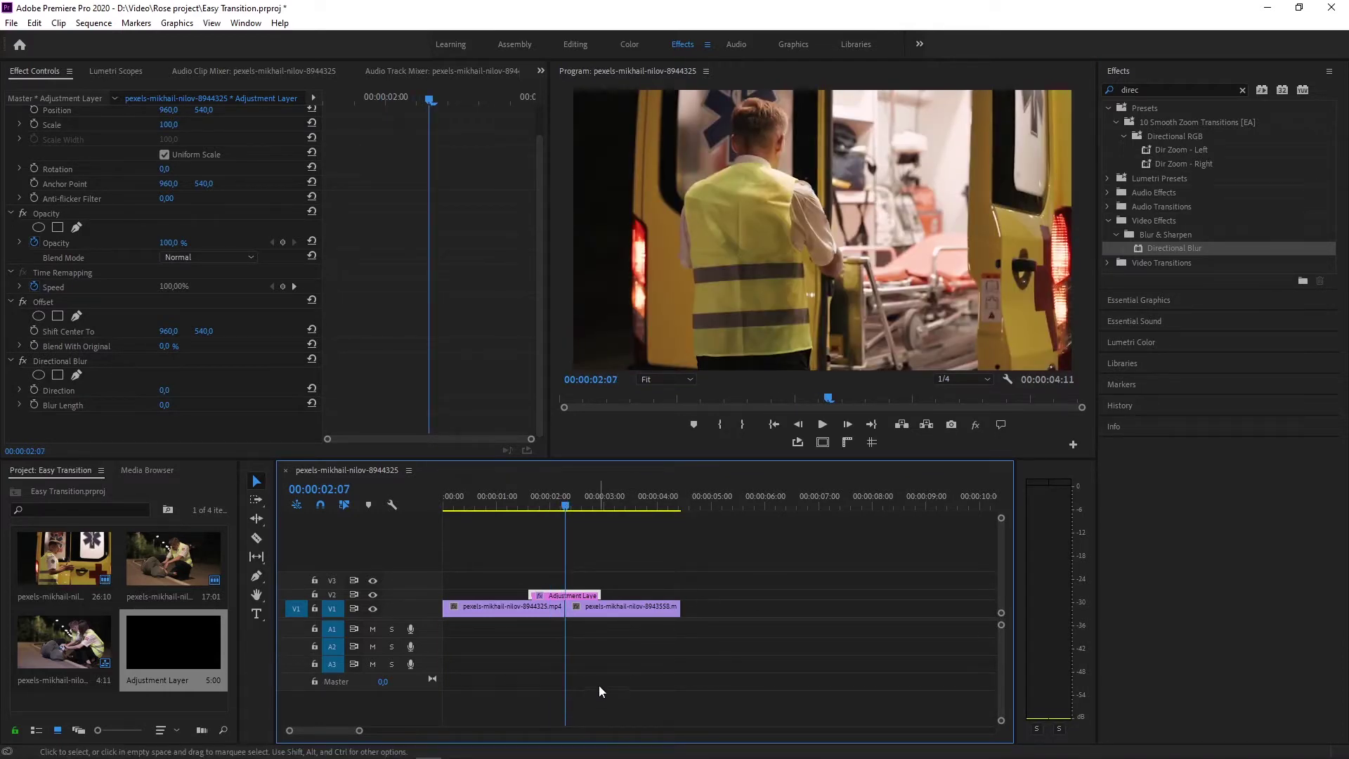
{"action": "scroll", "coordinate": [589, 670], "scroll_direction": "up", "scroll_amount": 2}
{"action": "scroll", "coordinate": [589, 670], "scroll_direction": "up", "scroll_amount": 4}
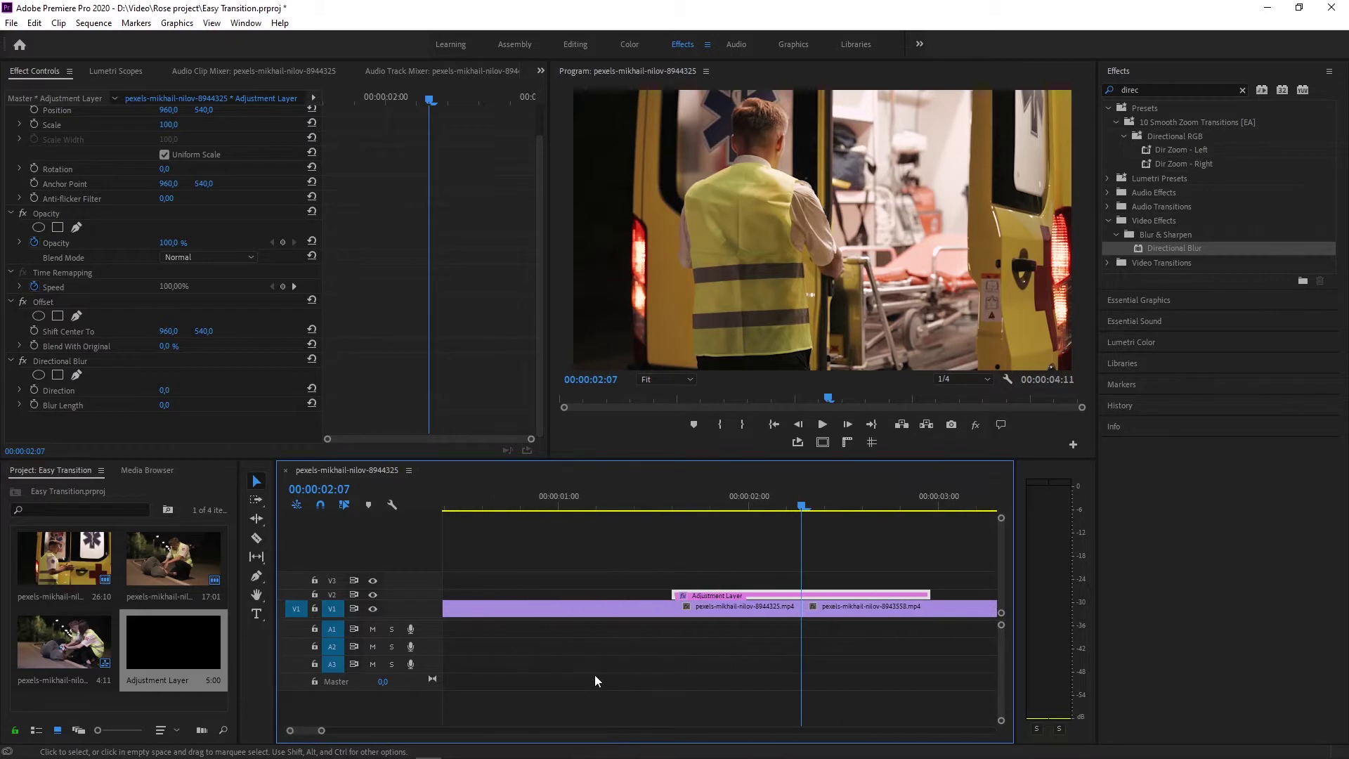
{"action": "scroll", "coordinate": [649, 682], "scroll_direction": "down", "scroll_amount": 2}
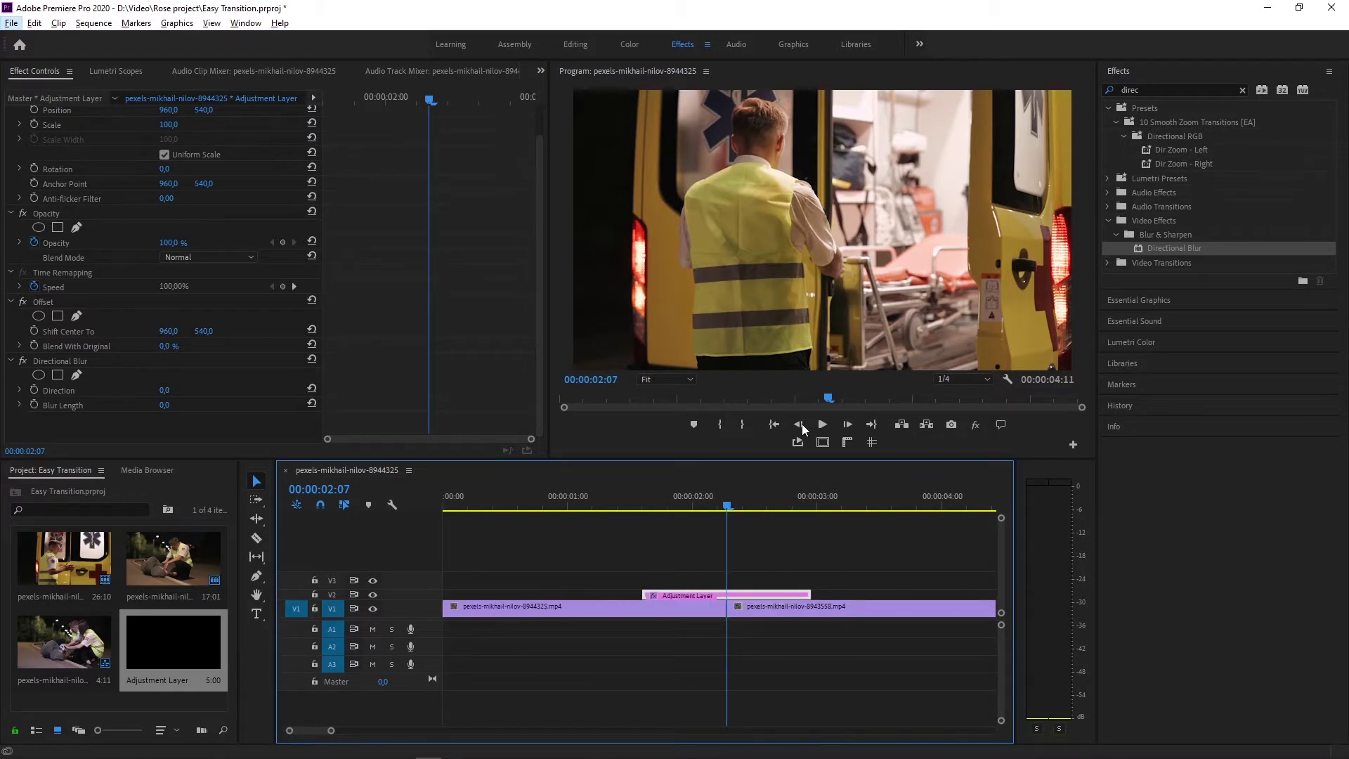
{"action": "left_click", "coordinate": [801, 425]}
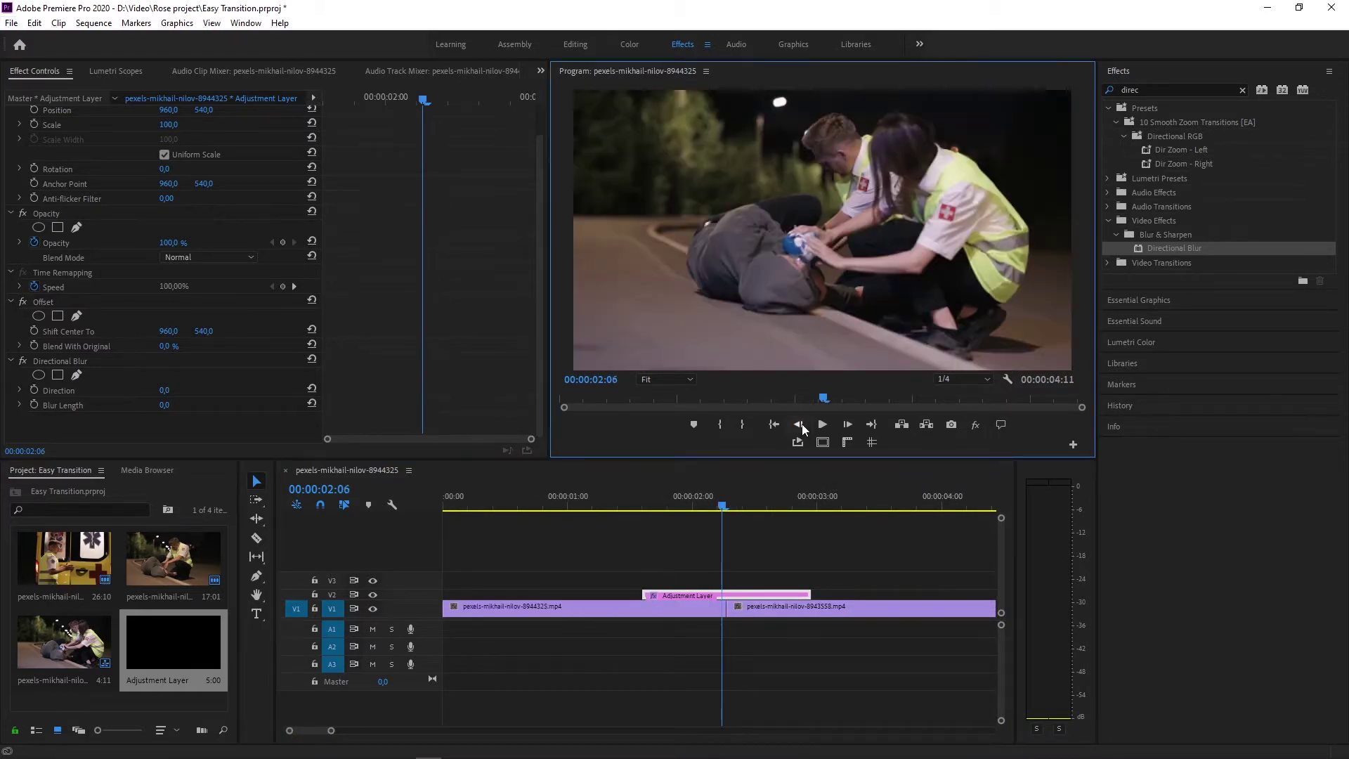
{"action": "left_click", "coordinate": [801, 425]}
{"action": "left_click", "coordinate": [801, 425]}
{"action": "left_click", "coordinate": [801, 425]}
{"action": "left_click", "coordinate": [801, 425]}
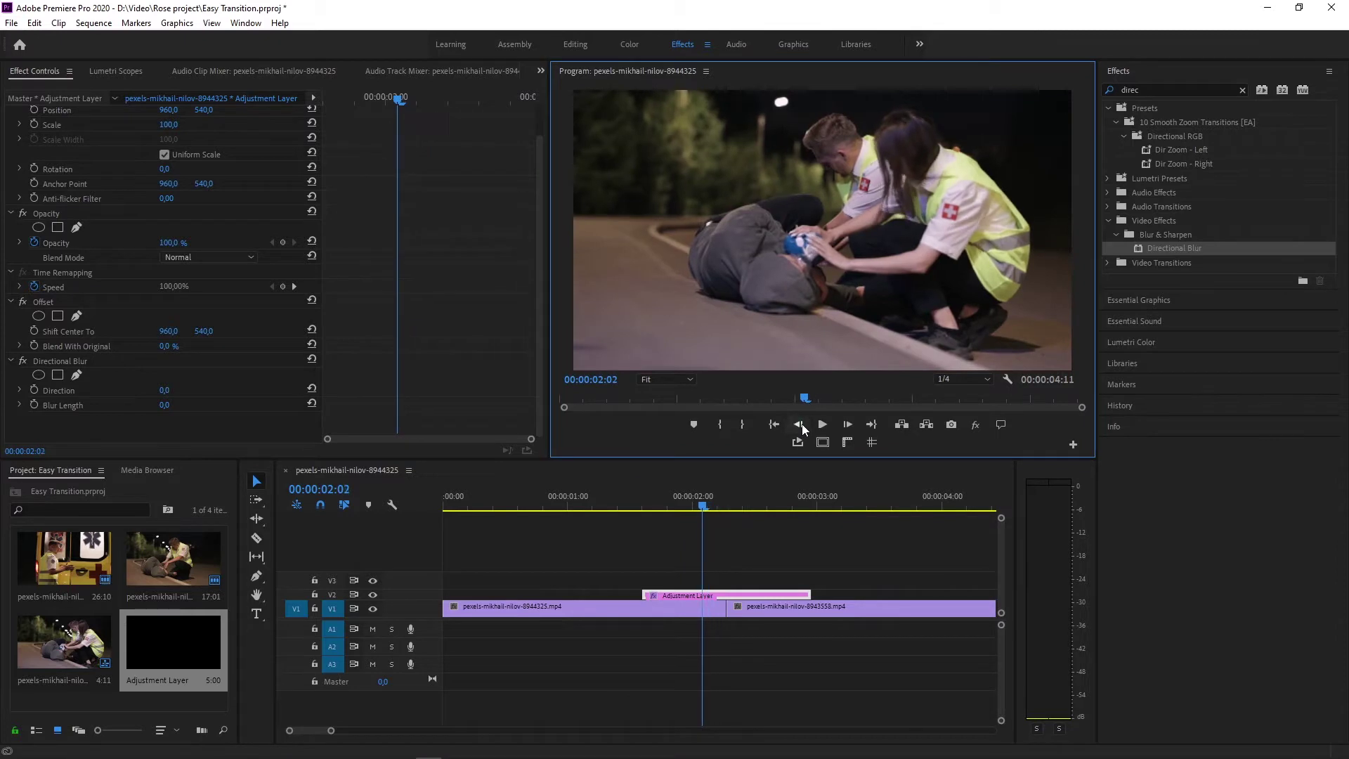
{"action": "left_click", "coordinate": [35, 328]}
- Add a Shift Center To keyframe with a horizontal value of 1440 at 00:00:02:12, five frames after the cut
{"action": "left_click", "coordinate": [722, 503]}
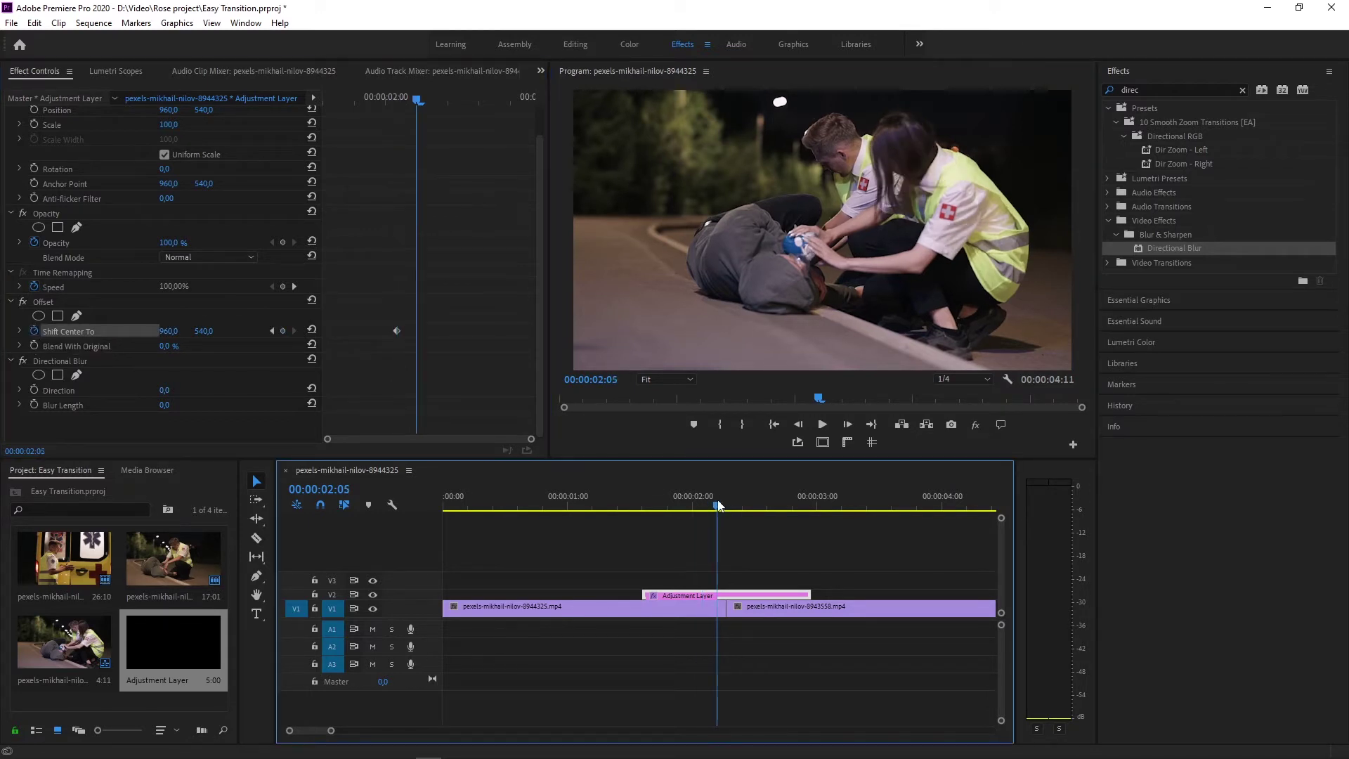
{"action": "left_click", "coordinate": [848, 424]}
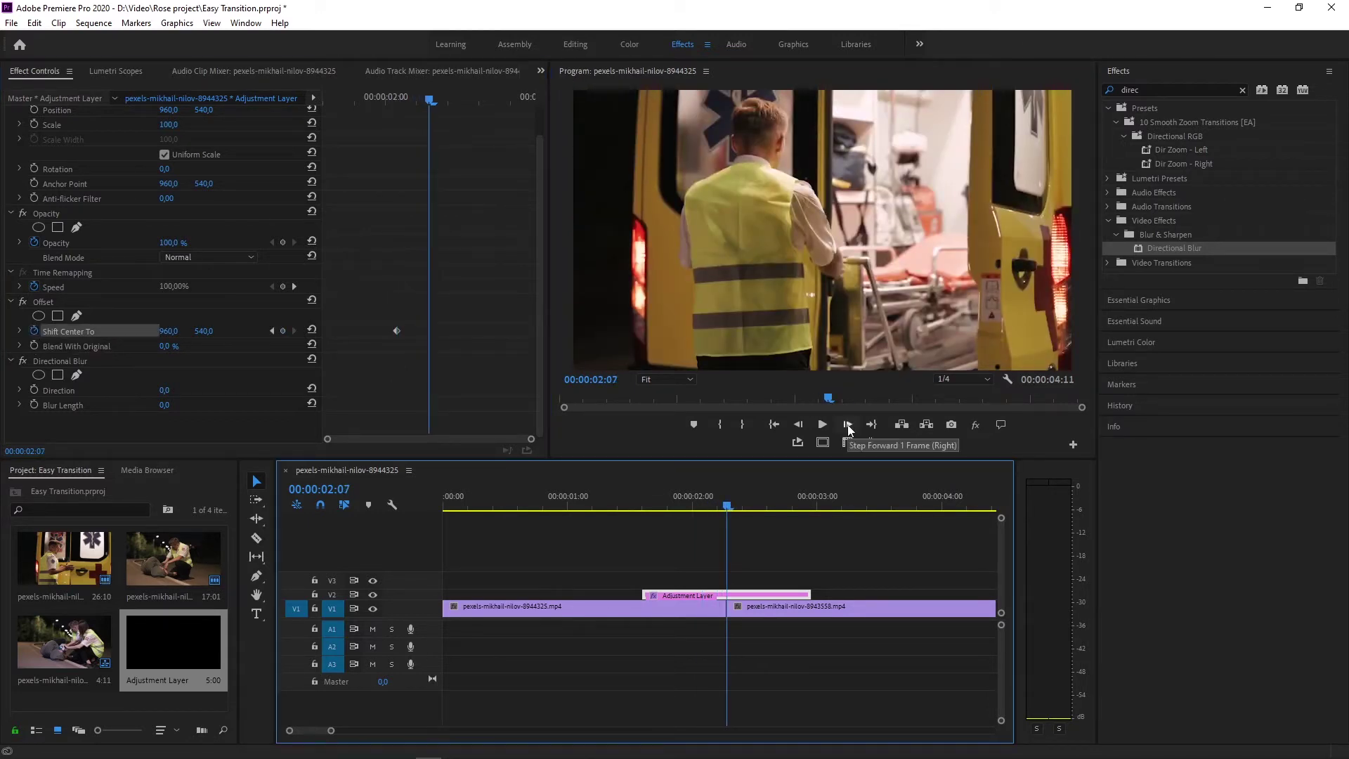
{"action": "left_click", "coordinate": [848, 424]}
{"action": "left_click", "coordinate": [848, 424]}
{"action": "left_click", "coordinate": [848, 424]}
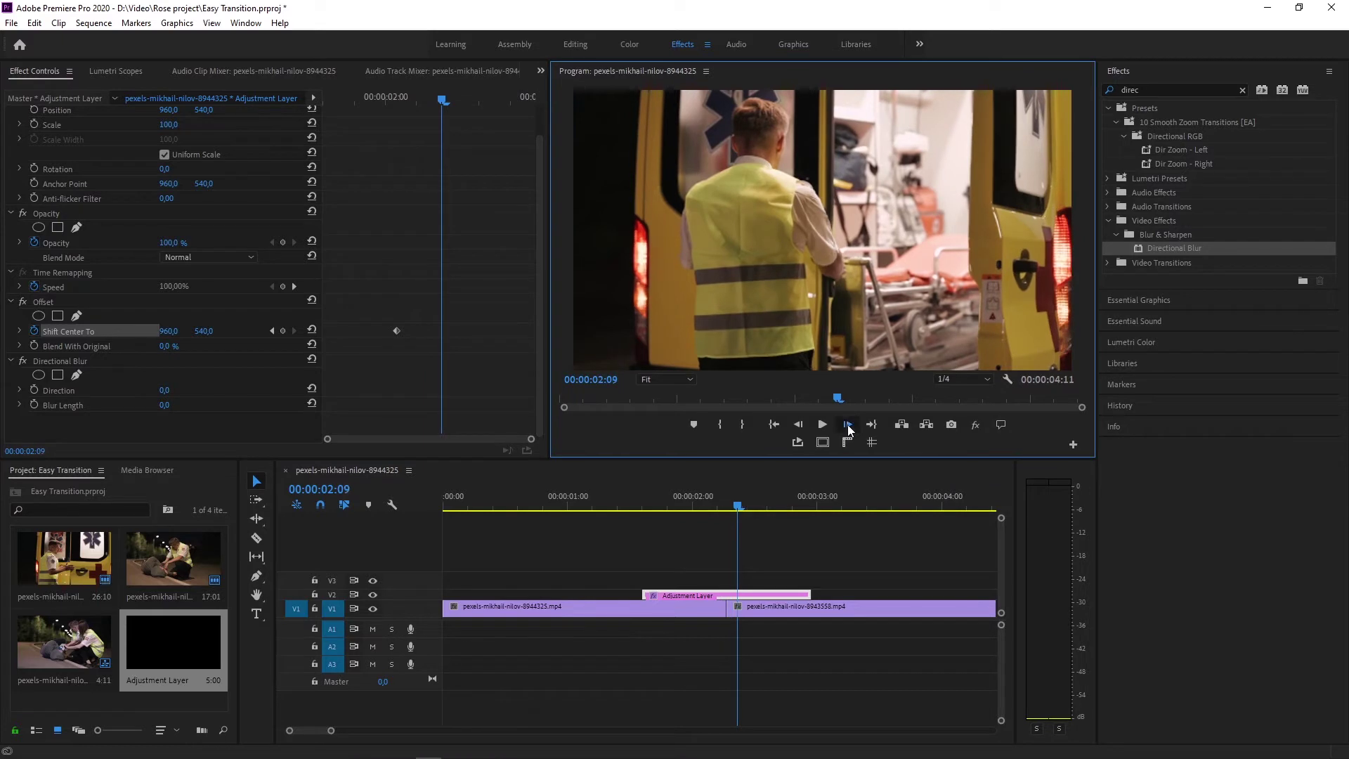
{"action": "left_click", "coordinate": [848, 424]}
{"action": "left_click", "coordinate": [848, 425]}
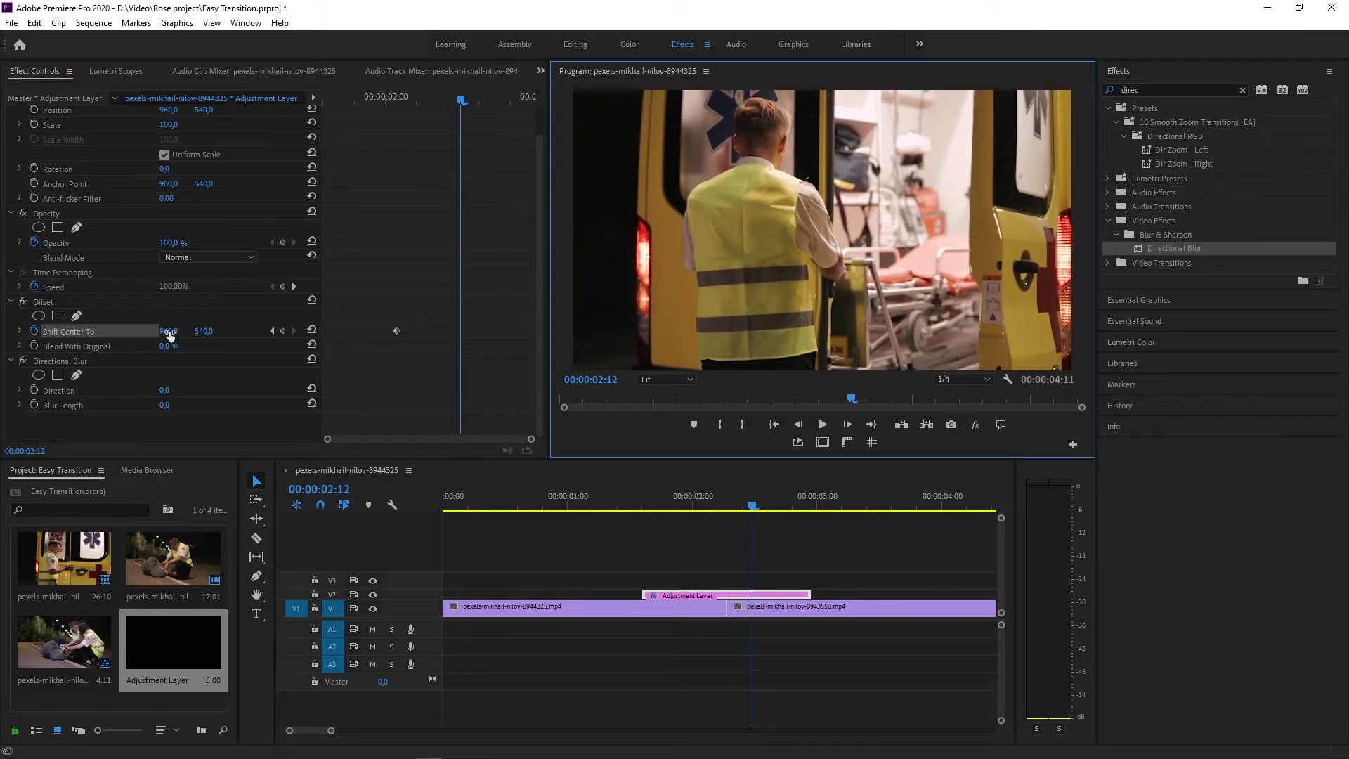
{"action": "left_click_drag", "start_coordinate": [169, 336], "coordinate": [506, 336]}
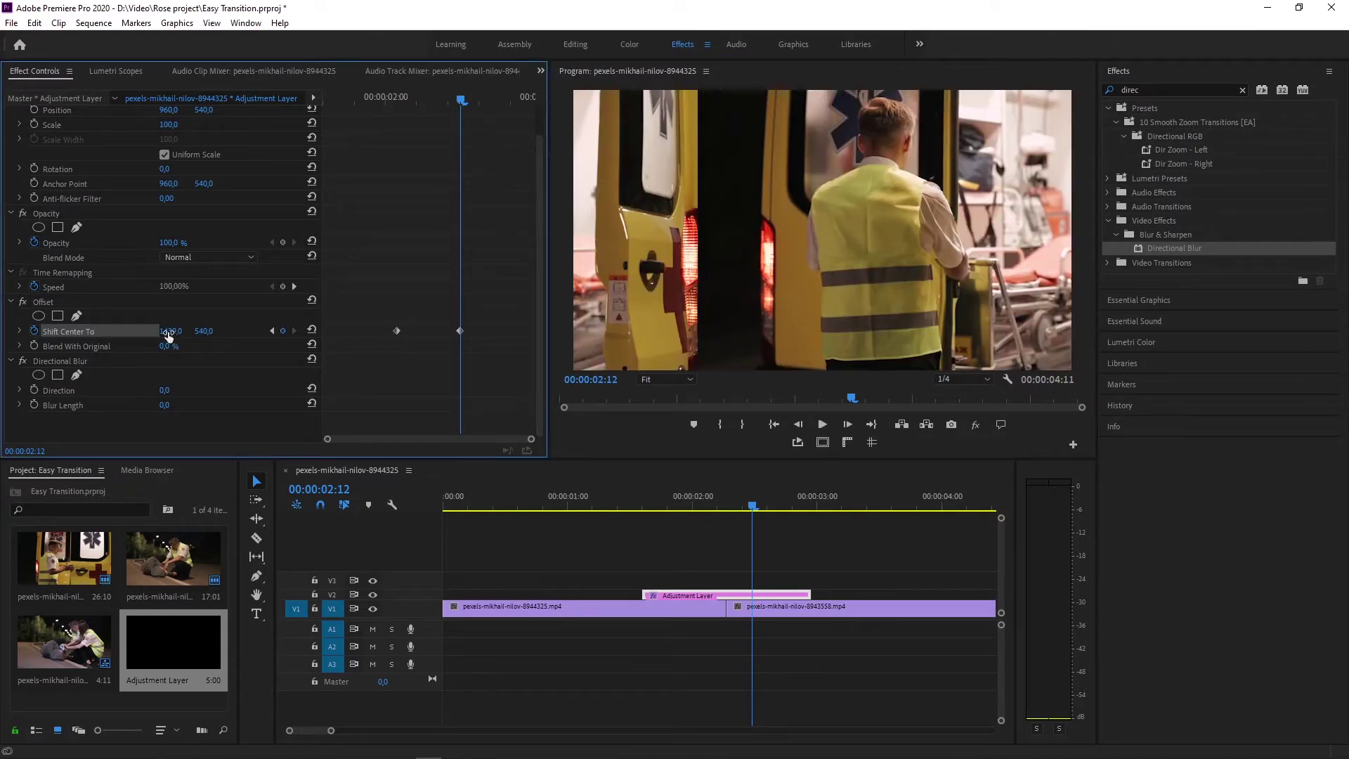
{"action": "left_click", "coordinate": [175, 329]}
{"action": "type", "text": "1440"}
{"action": "key", "text": "Return"}
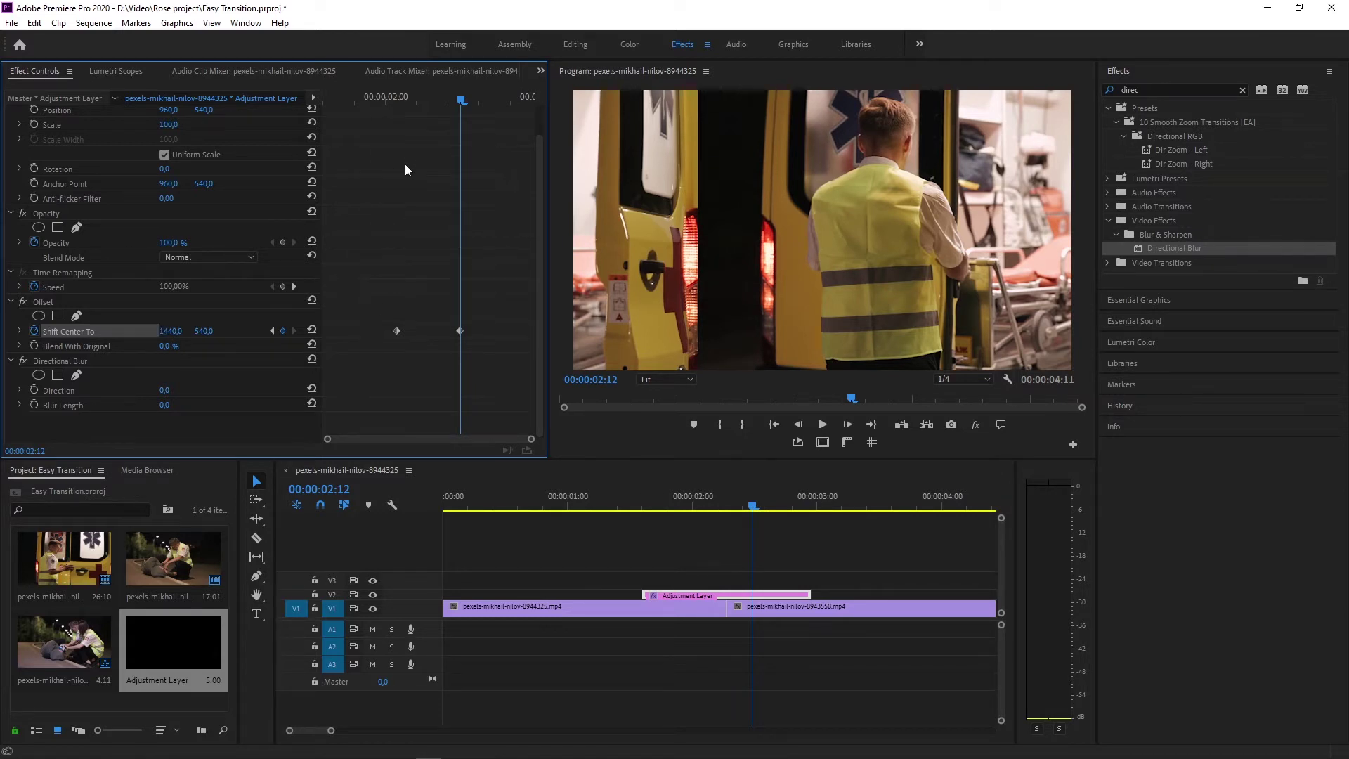
- Start keyframing the Directional Blur's Blur Length at 00:00:02:12 and set its Direction to 90°
{"action": "left_click", "coordinate": [33, 404]}
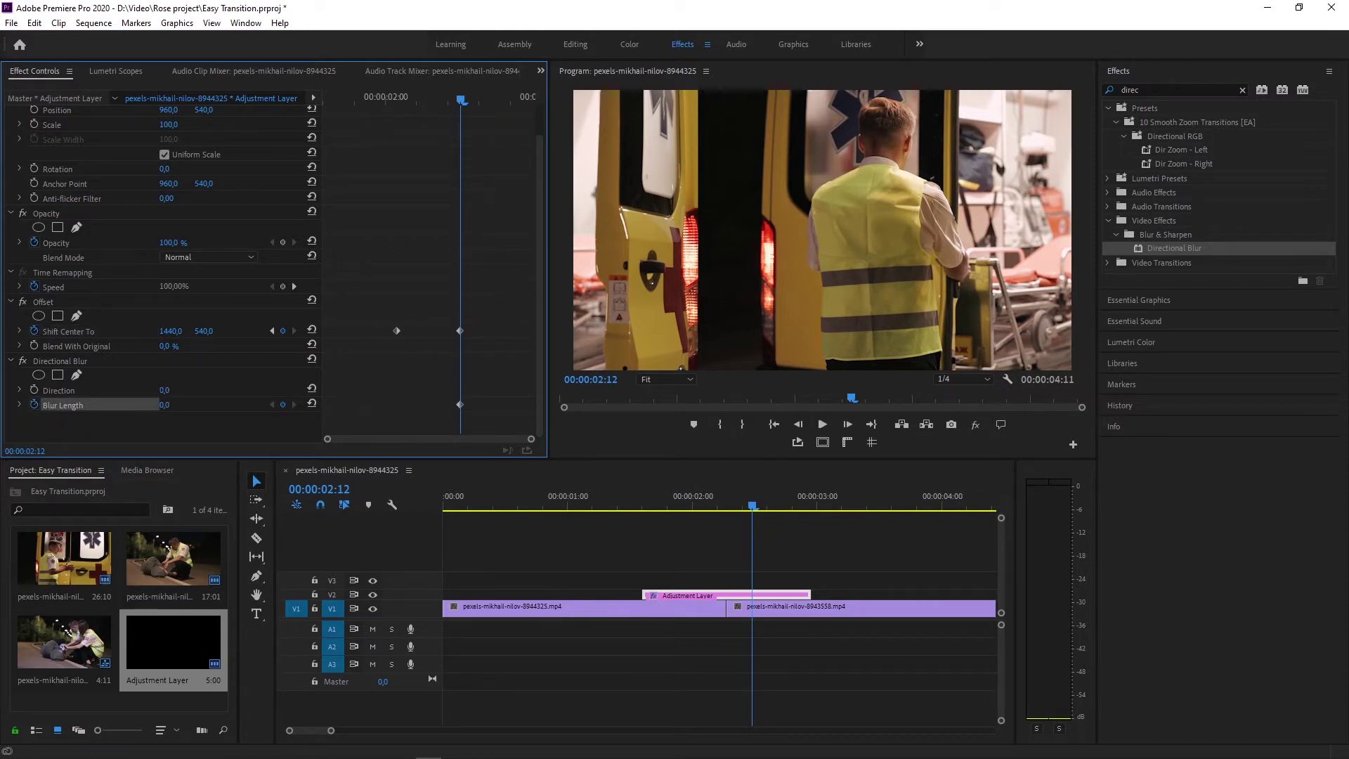
{"action": "left_click", "coordinate": [170, 391]}
{"action": "type", "text": "90"}
{"action": "key", "text": "Return"}
- Keyframe the Blur Length at 180 on the cut at 00:00:02:07 and at 0 on the first Offset keyframe
{"action": "left_click", "coordinate": [727, 505]}
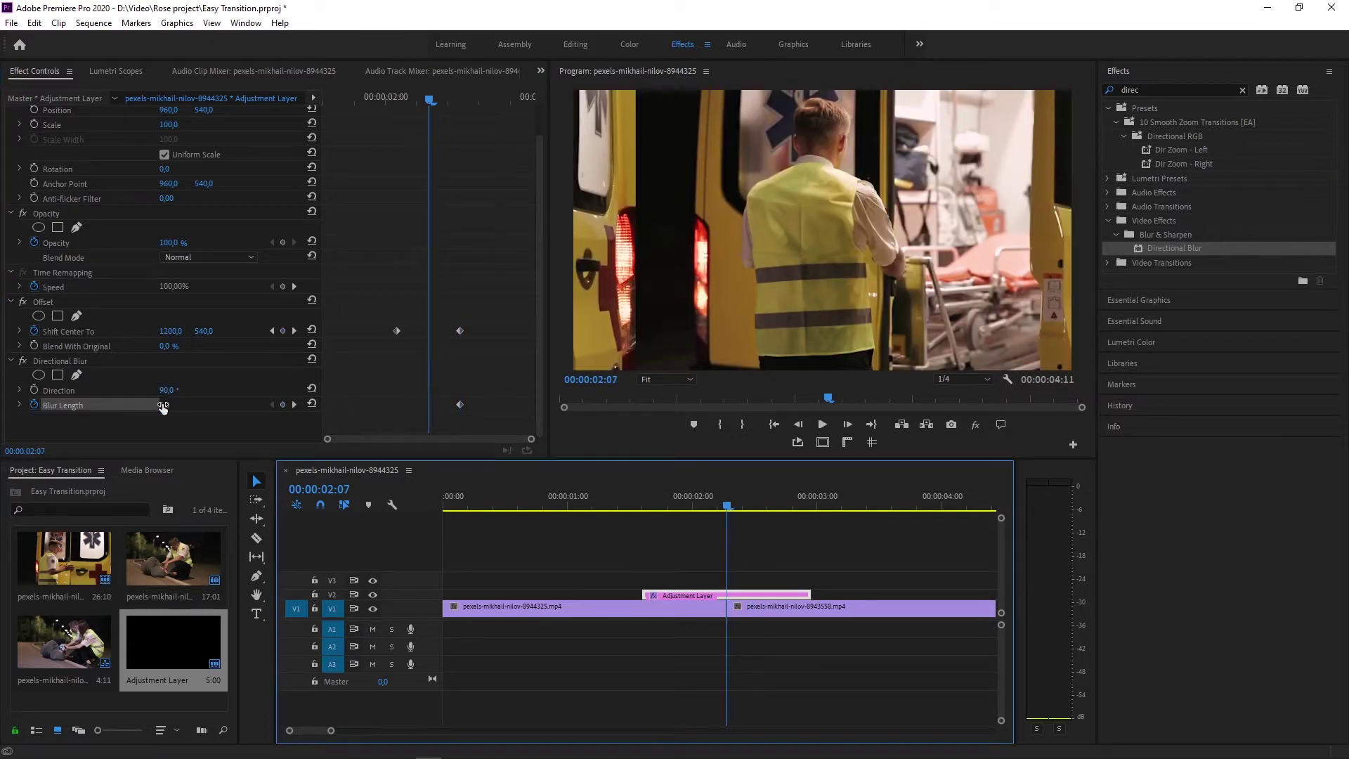
{"action": "left_click", "coordinate": [166, 405]}
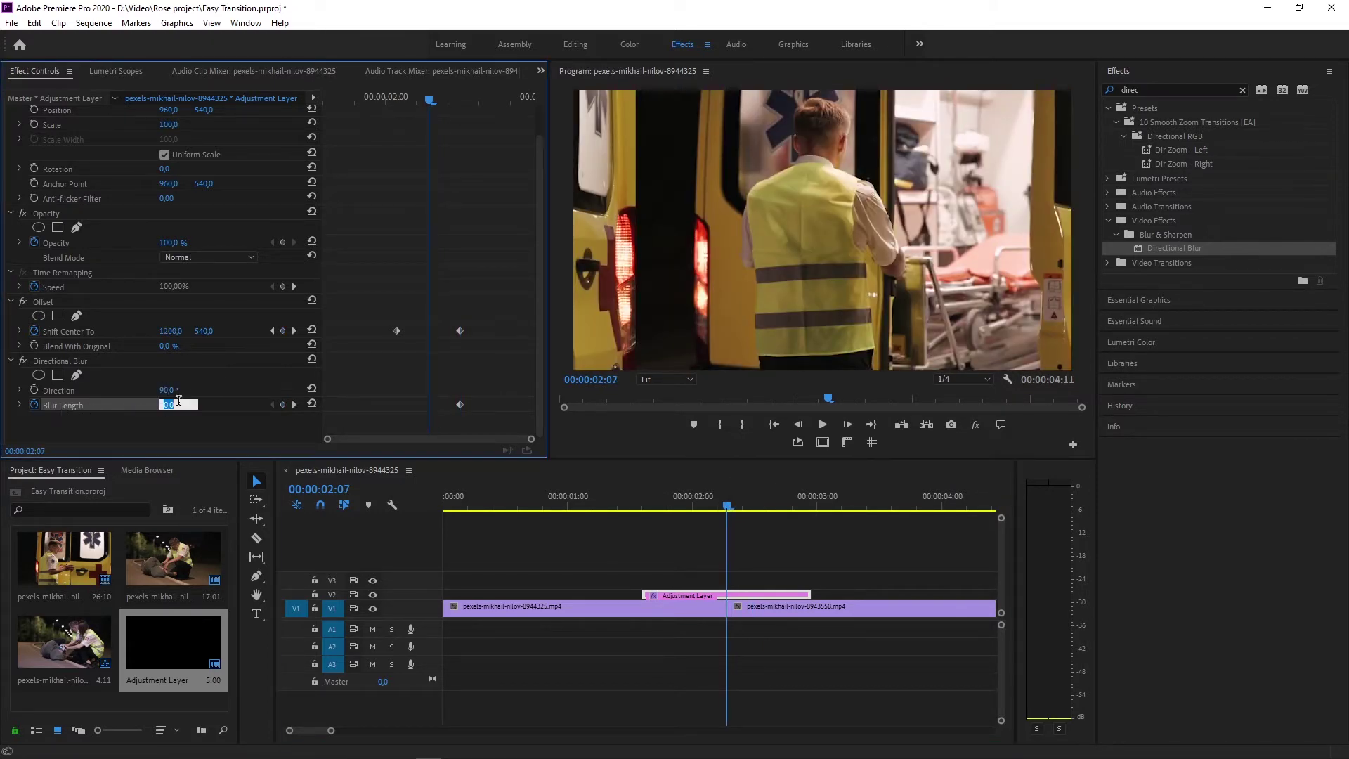
{"action": "type", "text": "180"}
{"action": "key", "text": "Return"}
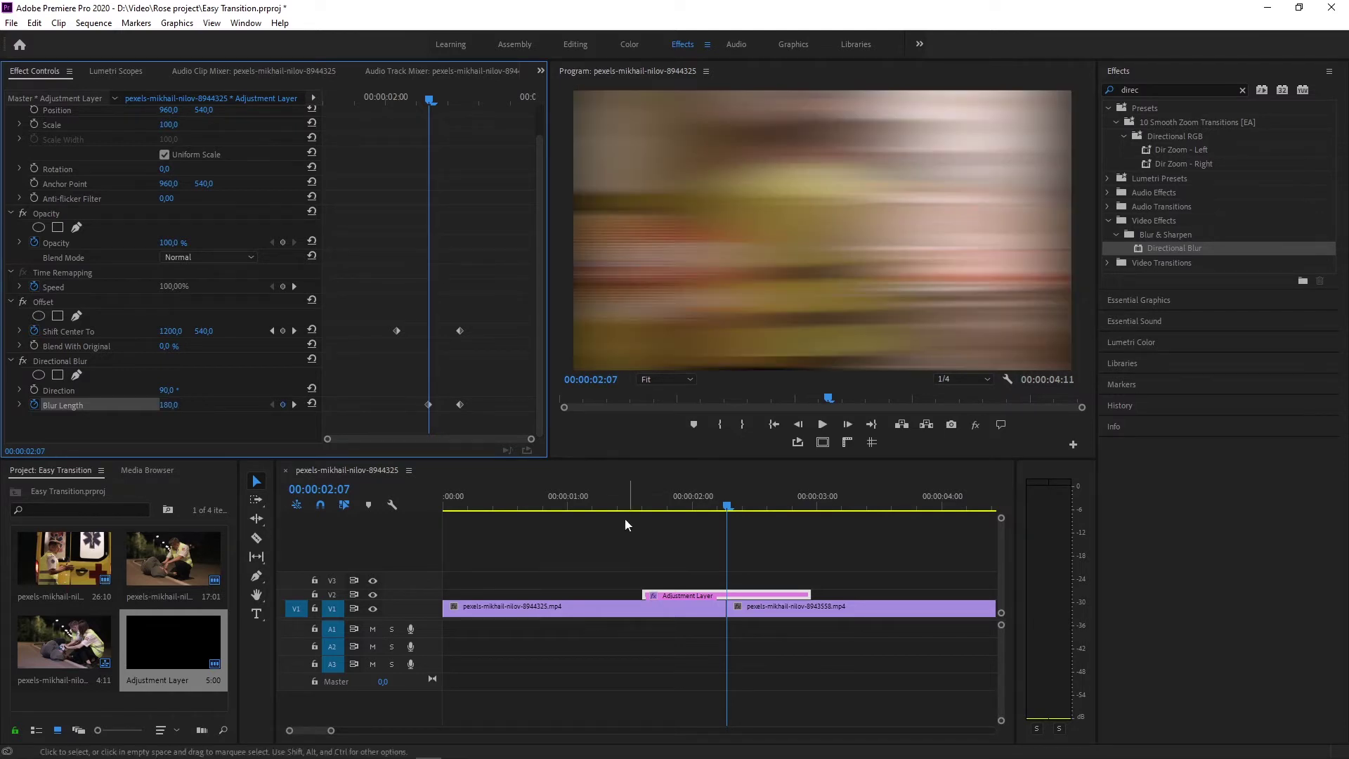
{"action": "left_click", "coordinate": [272, 330]}
{"action": "left_click", "coordinate": [173, 406]}
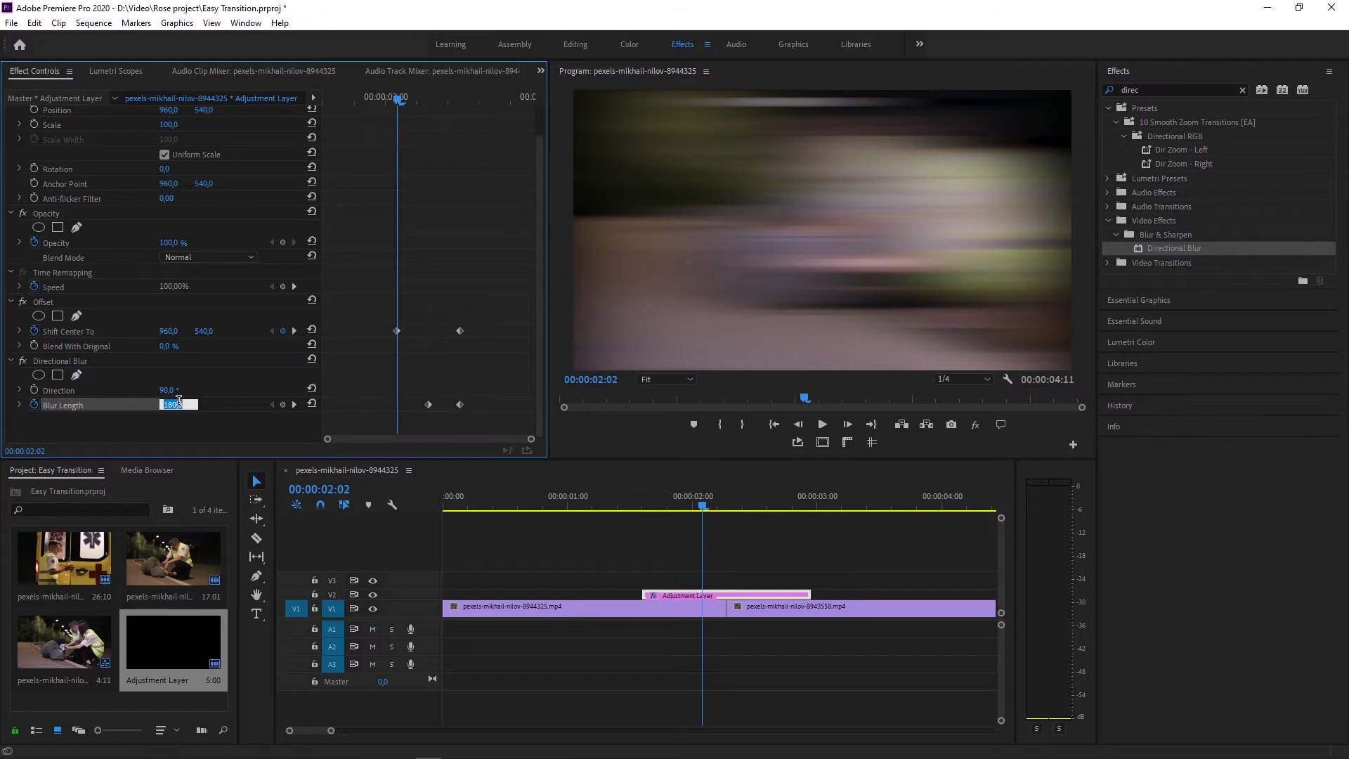
{"action": "type", "text": "0"}
{"action": "key", "text": "Return"}
- Play the sequence from 00:00:01:13 across the cut to preview the transition
{"action": "left_click", "coordinate": [634, 497]}
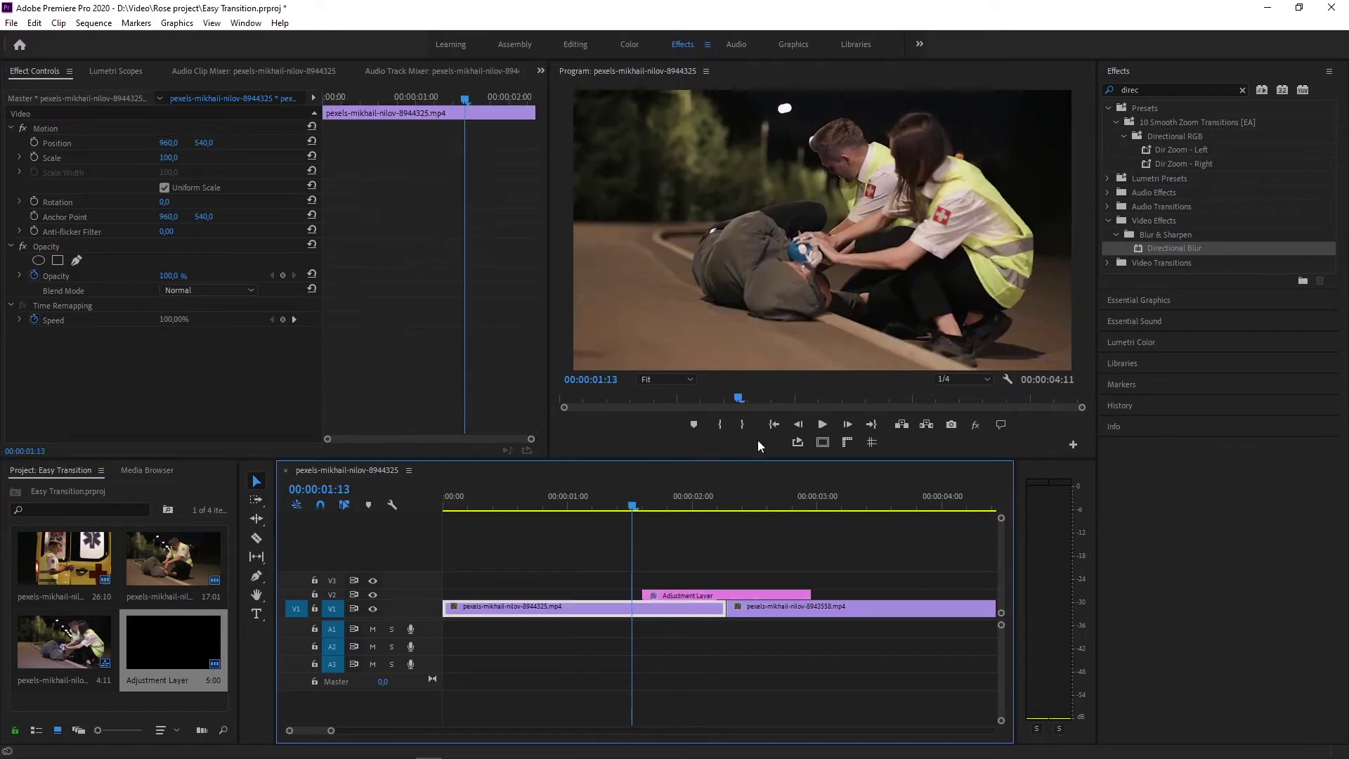
{"action": "left_click", "coordinate": [822, 424]}
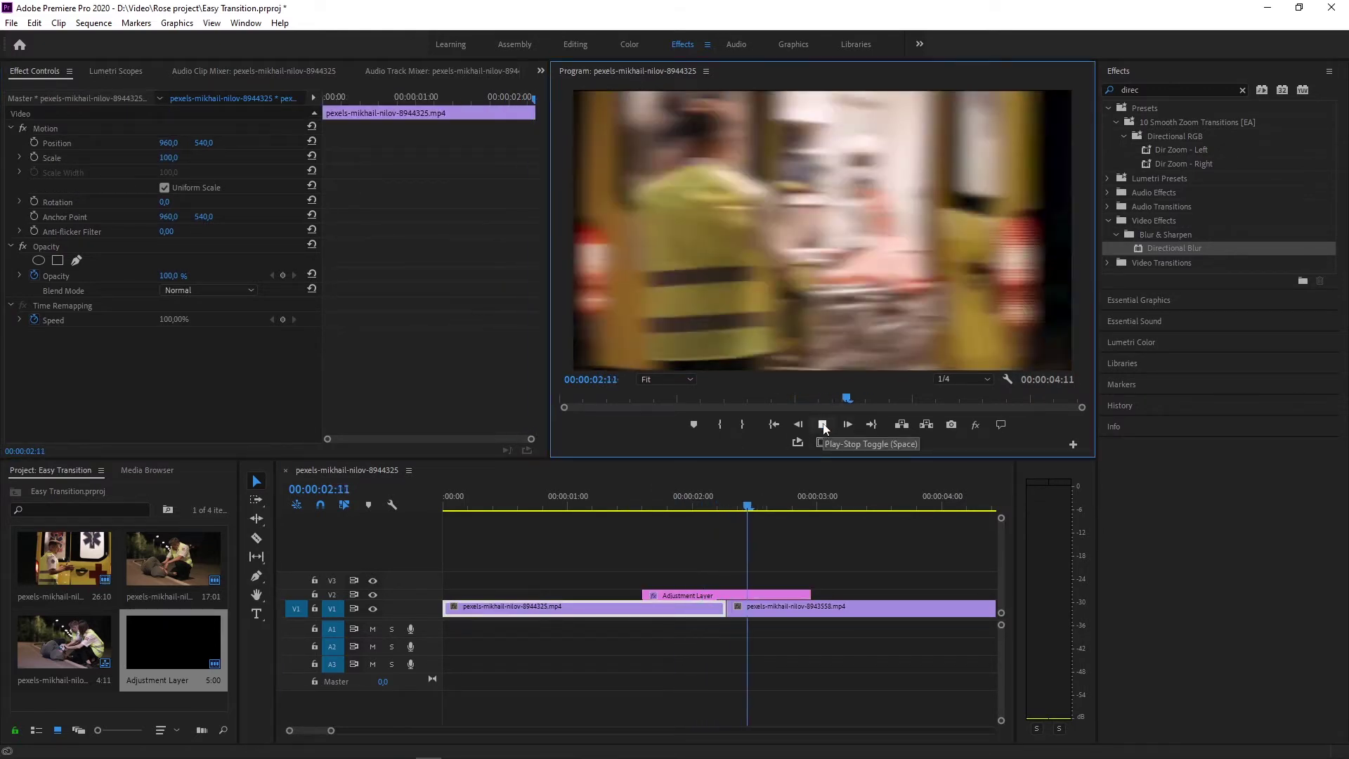
{"action": "left_click", "coordinate": [822, 424]}
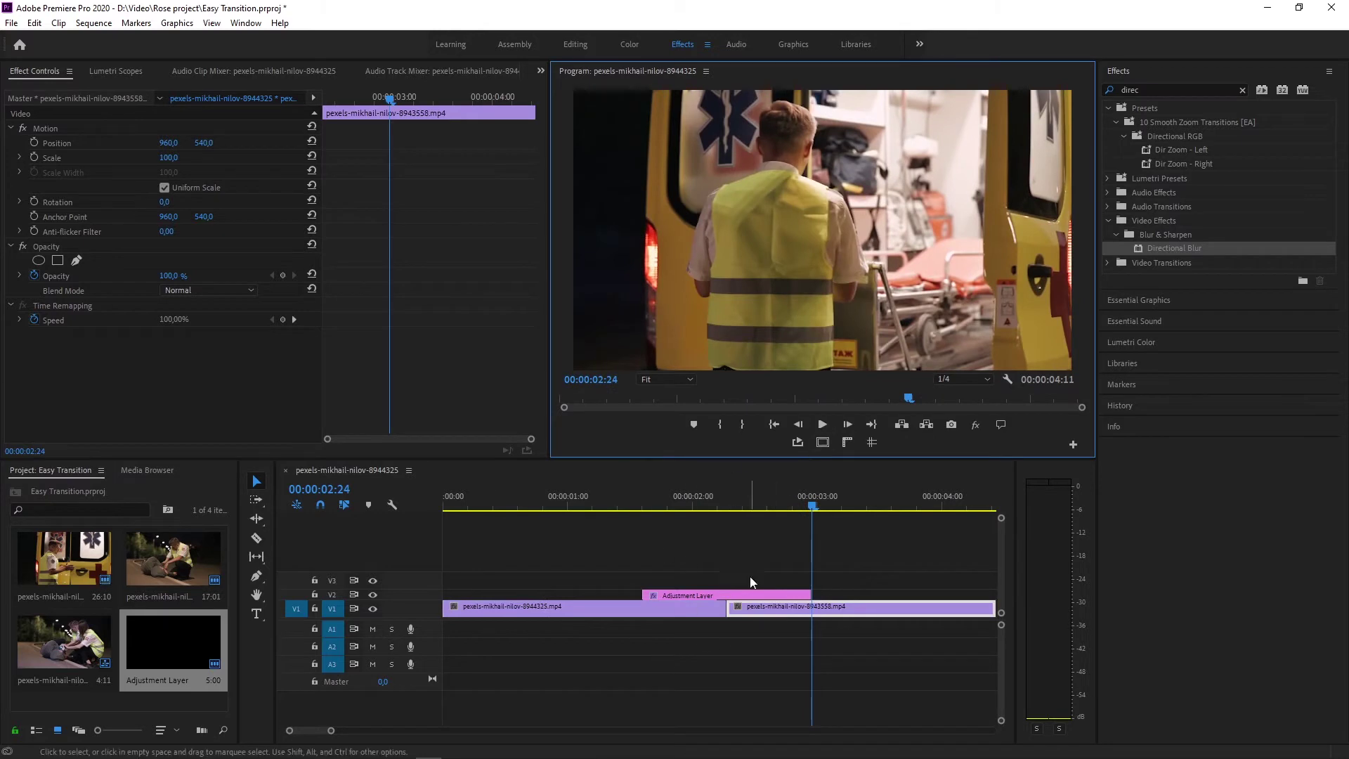
- Start a preset from the adjustment layer's Offset and Directional Blur effects, named Transition lineaire, with the type Anchor to In Point
{"action": "left_click", "coordinate": [723, 595]}
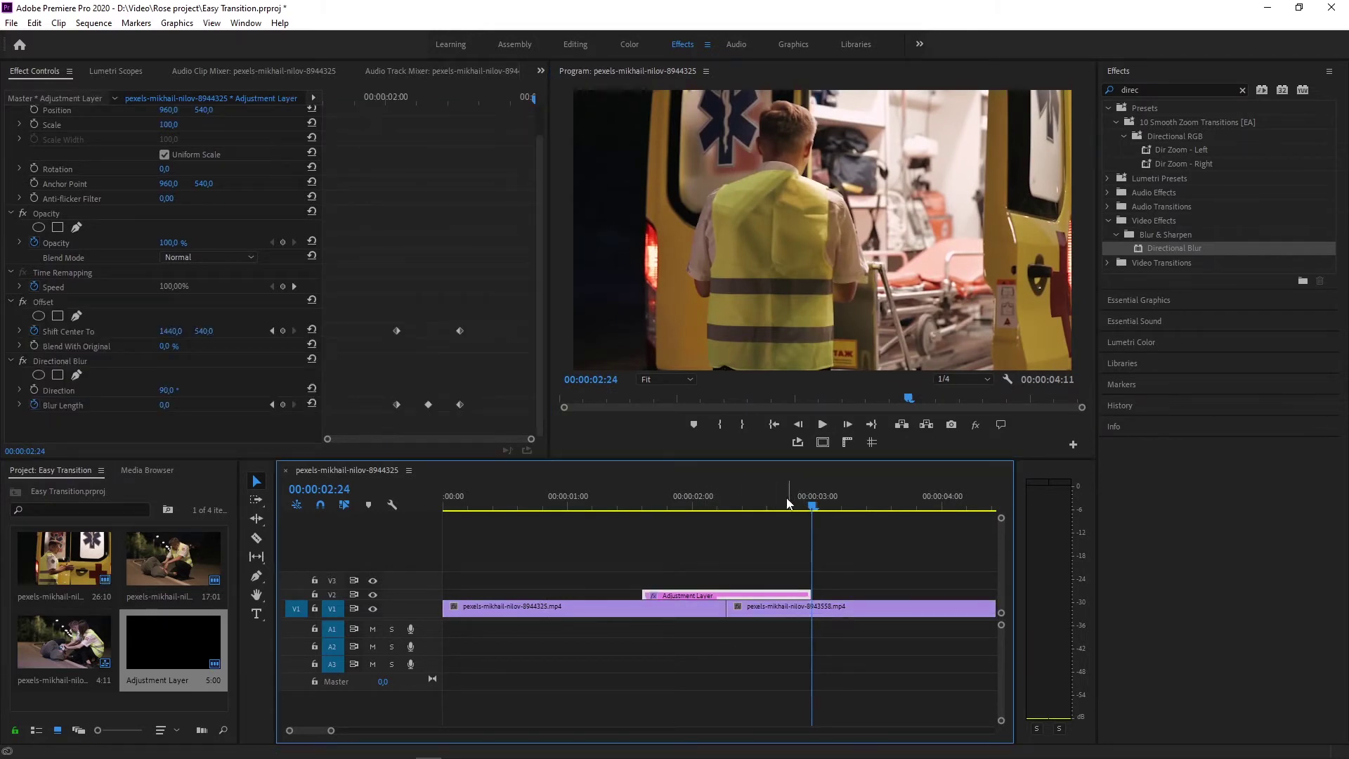
{"action": "left_click", "coordinate": [44, 302]}
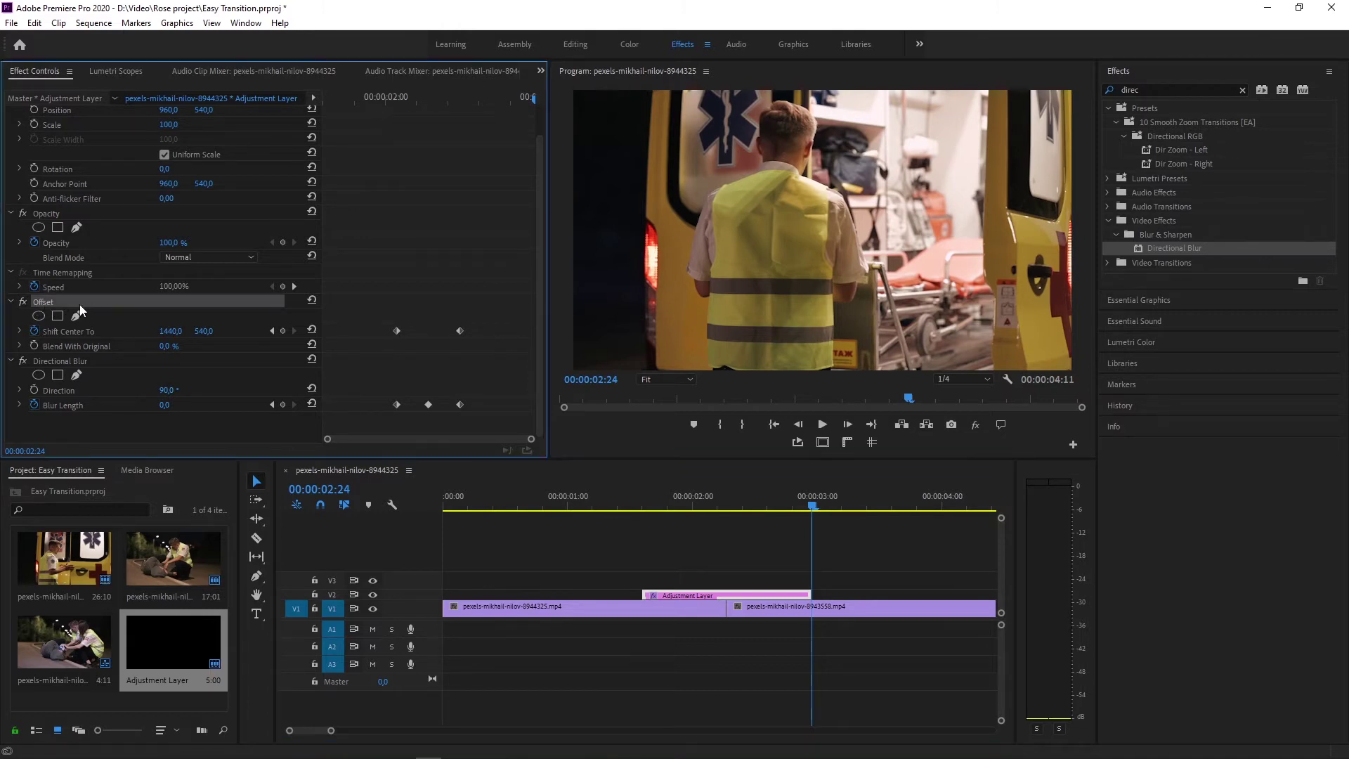
{"action": "left_click", "coordinate": [48, 361], "text": "ctrl"}
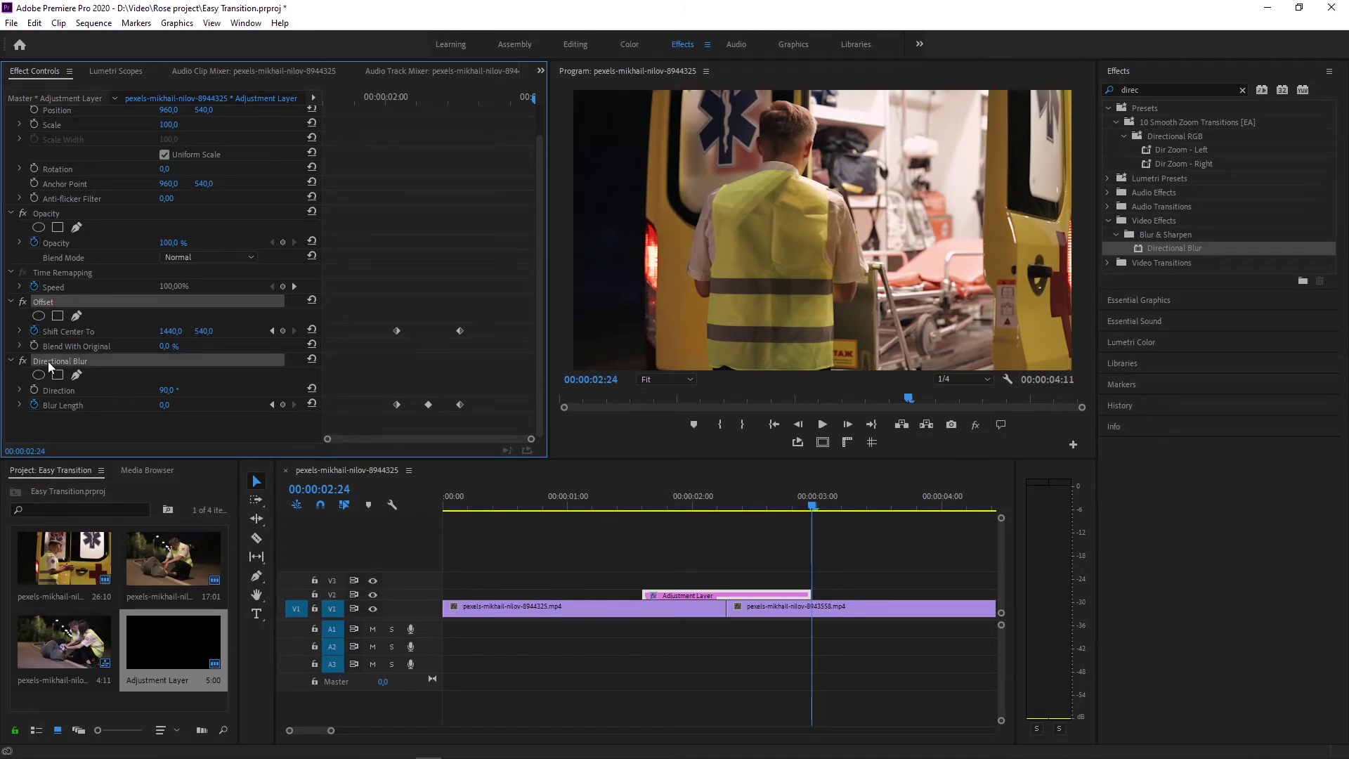
{"action": "right_click", "coordinate": [79, 360]}
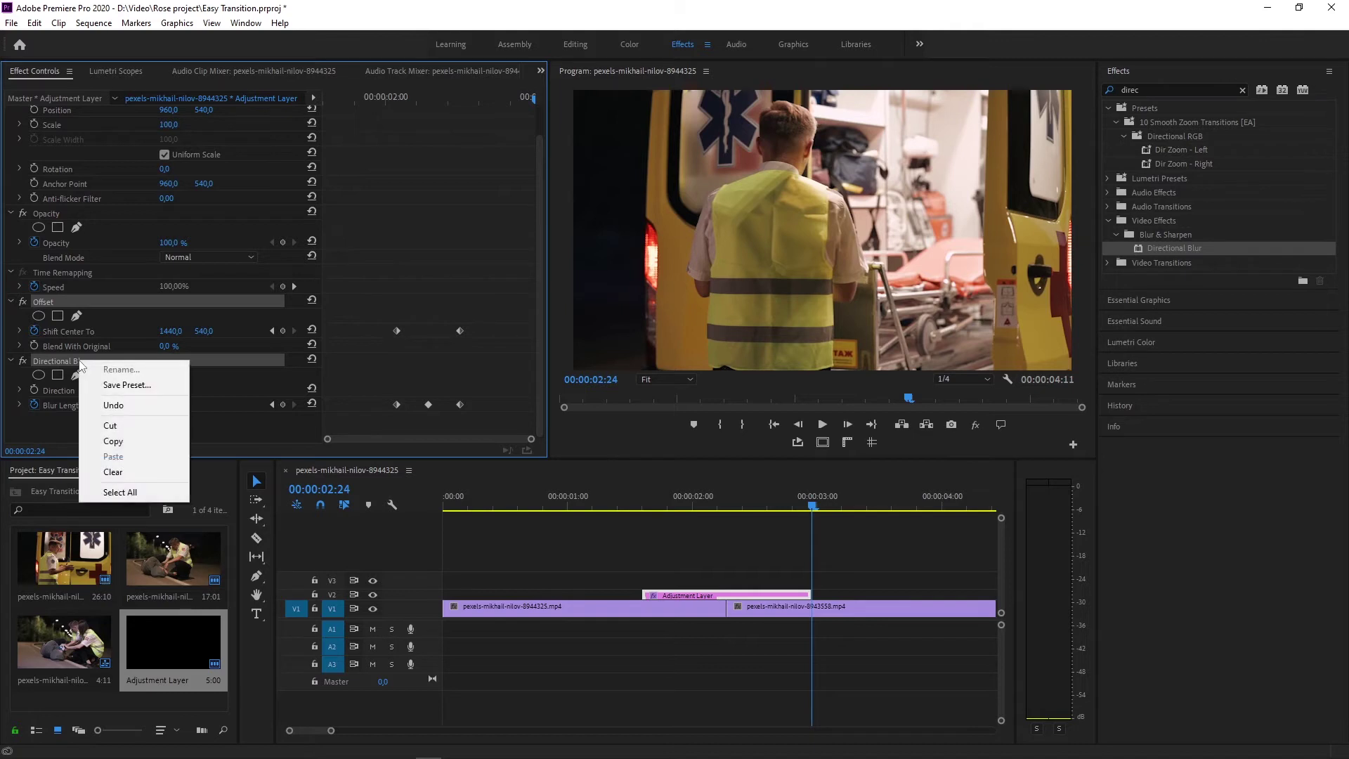
{"action": "left_click", "coordinate": [130, 385]}
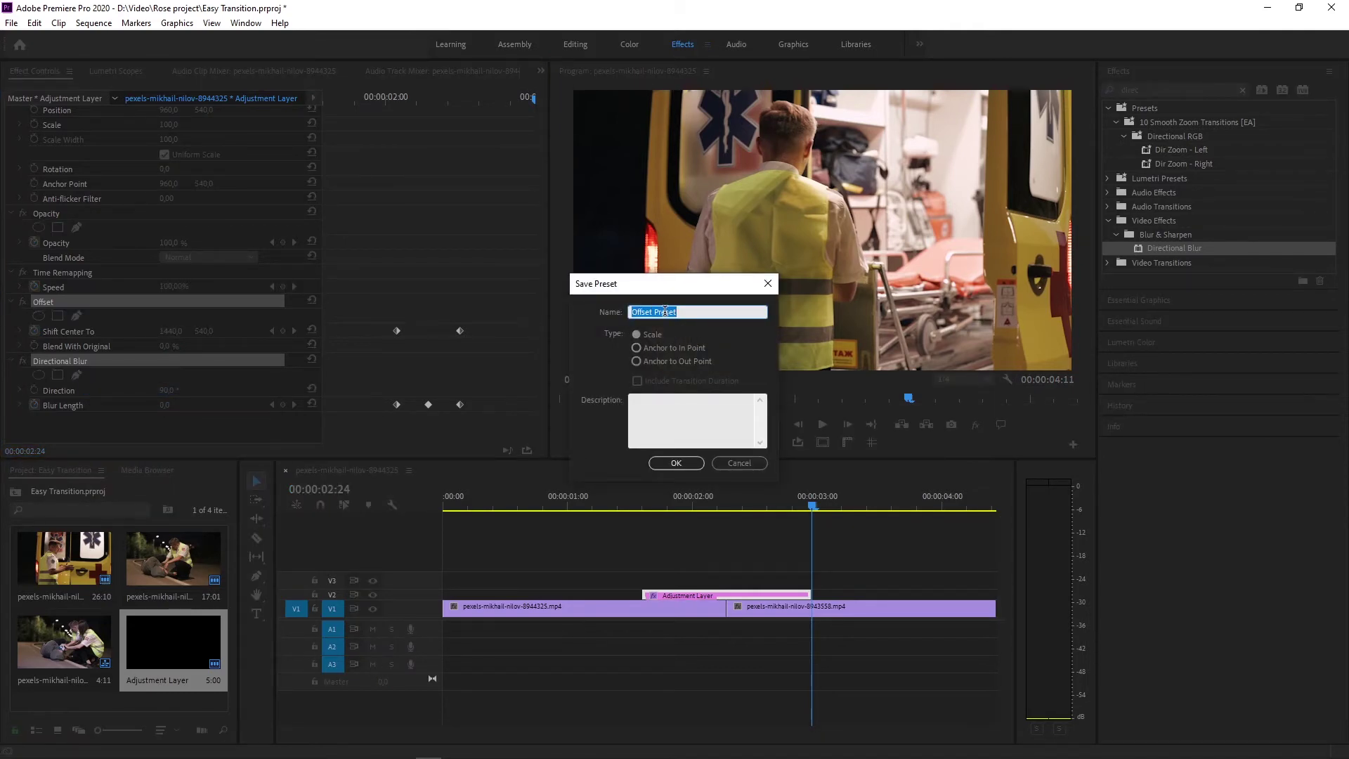
{"action": "type", "text": "Transition lineaire"}
{"action": "left_click", "coordinate": [643, 348]}
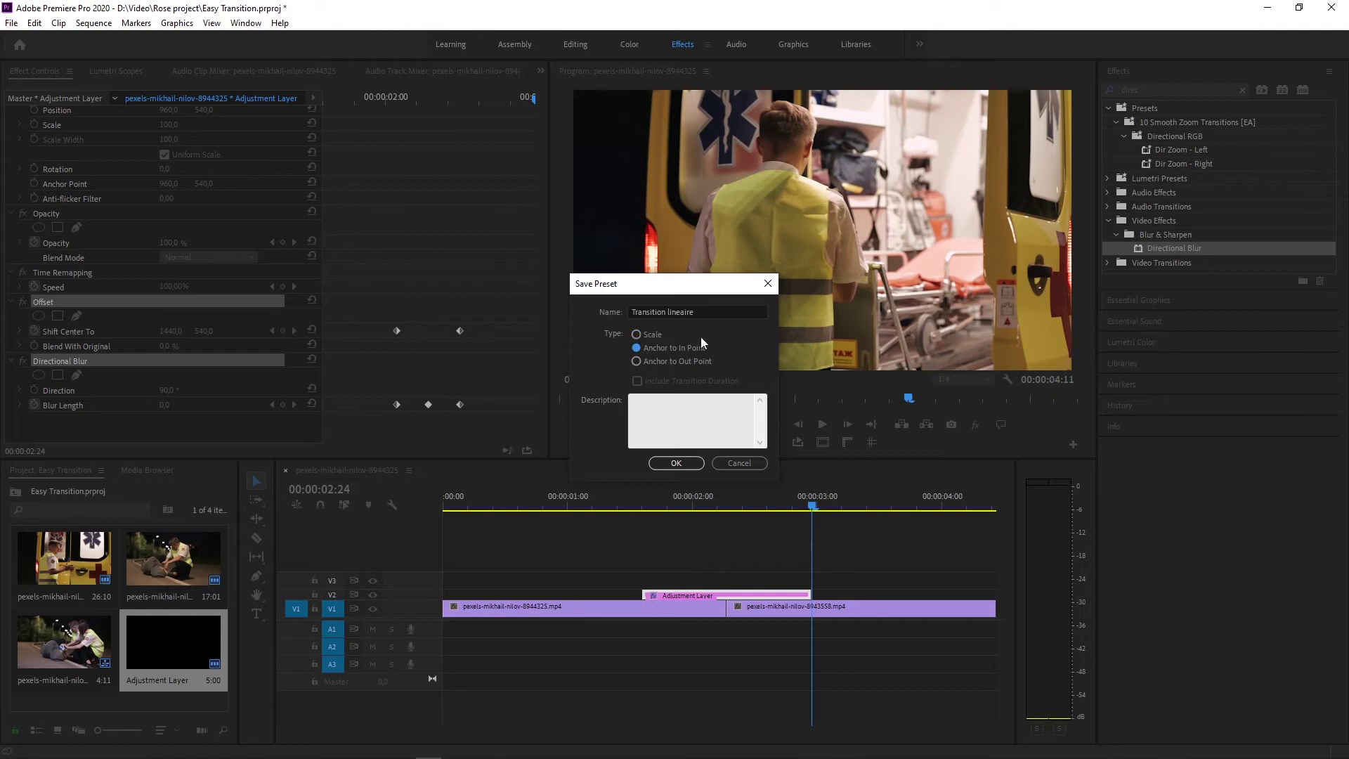
- Add the description "A ajouter à un adjusment layer pour une transition facile" and save the preset
{"action": "left_click", "coordinate": [660, 409]}
{"action": "type", "text": "A ajou"}
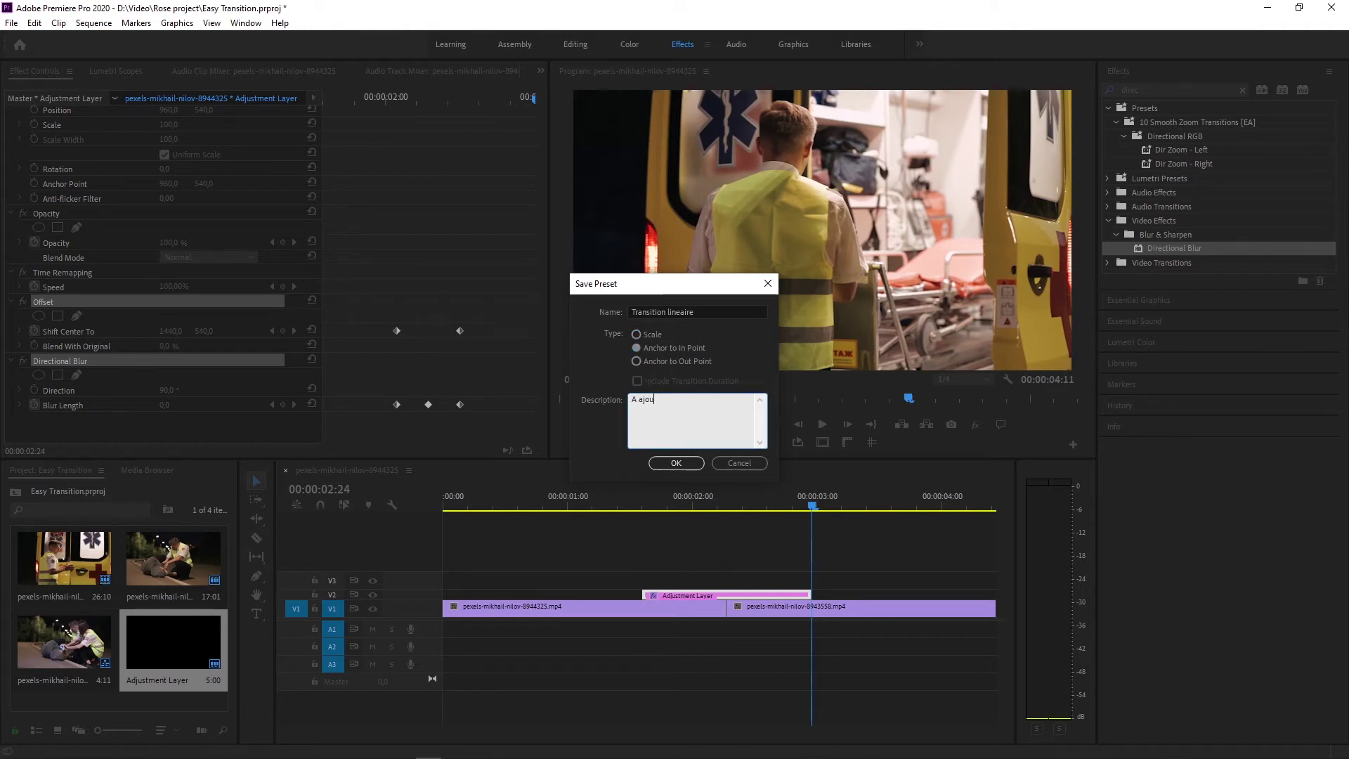
{"action": "type", "text": "ter à un adjusment lay"}
{"action": "type", "text": "er"}
{"action": "type", "text": " pour une "}
{"action": "type", "text": "transition fac"}
{"action": "type", "text": "ile"}
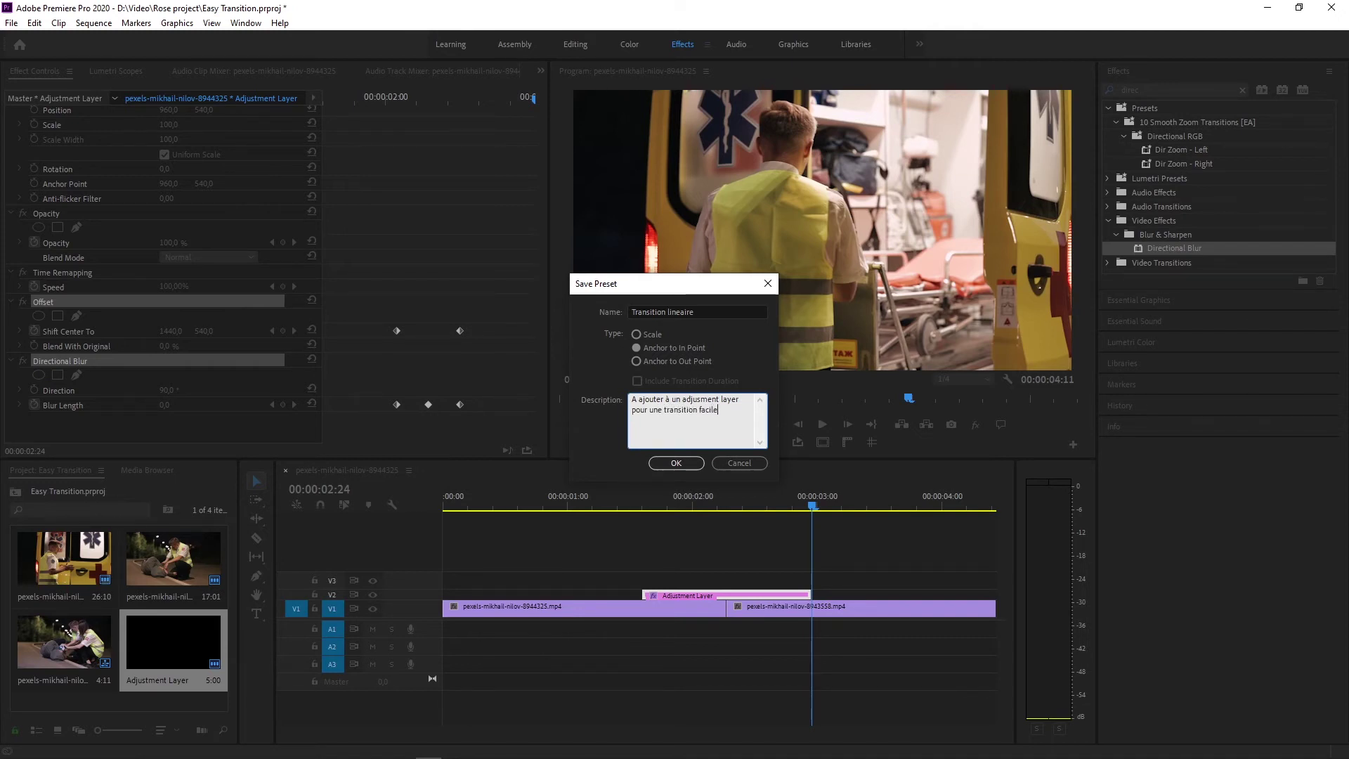
{"action": "left_click", "coordinate": [677, 463]}
- Delete the old adjustment layer from both the timeline and the project
{"action": "left_click_drag", "start_coordinate": [678, 594], "coordinate": [700, 574]}
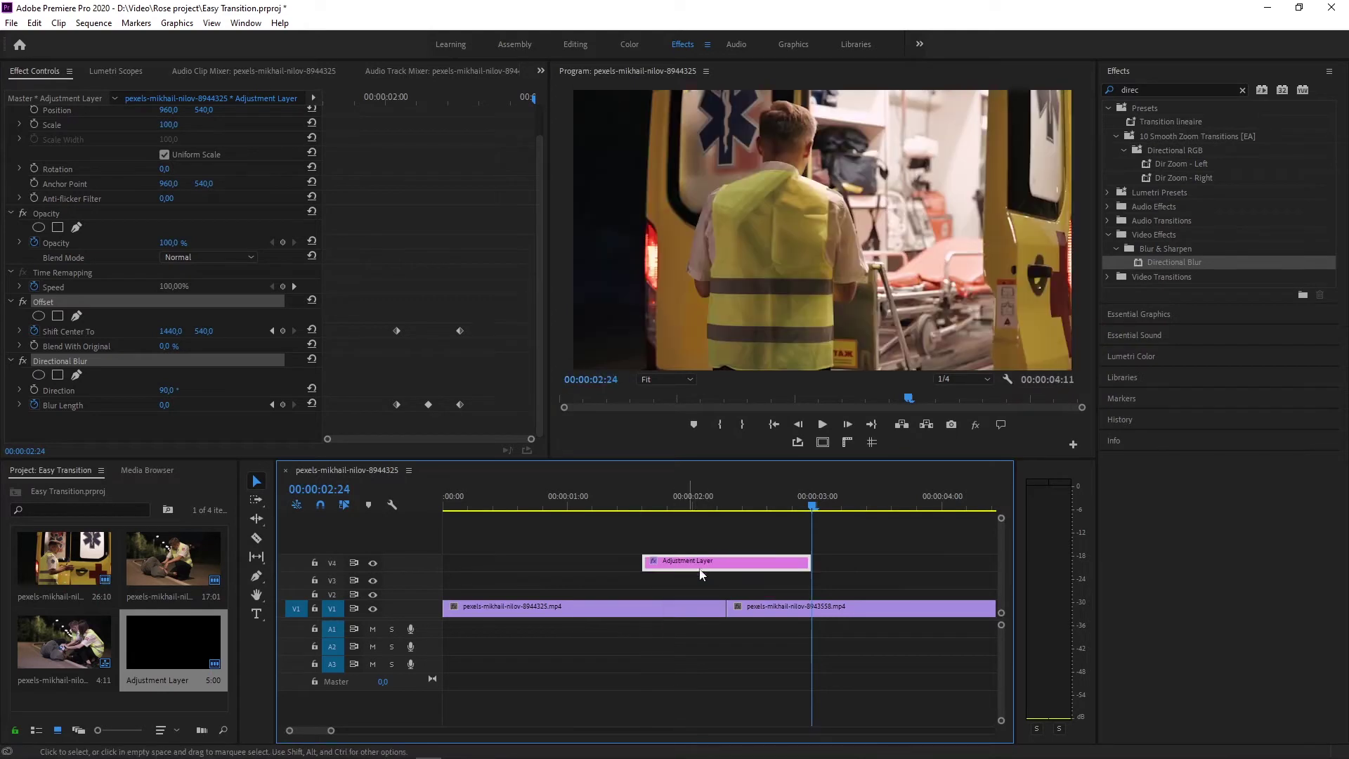
{"action": "left_click", "coordinate": [737, 569]}
{"action": "key", "text": "Delete"}
{"action": "left_click", "coordinate": [184, 626]}
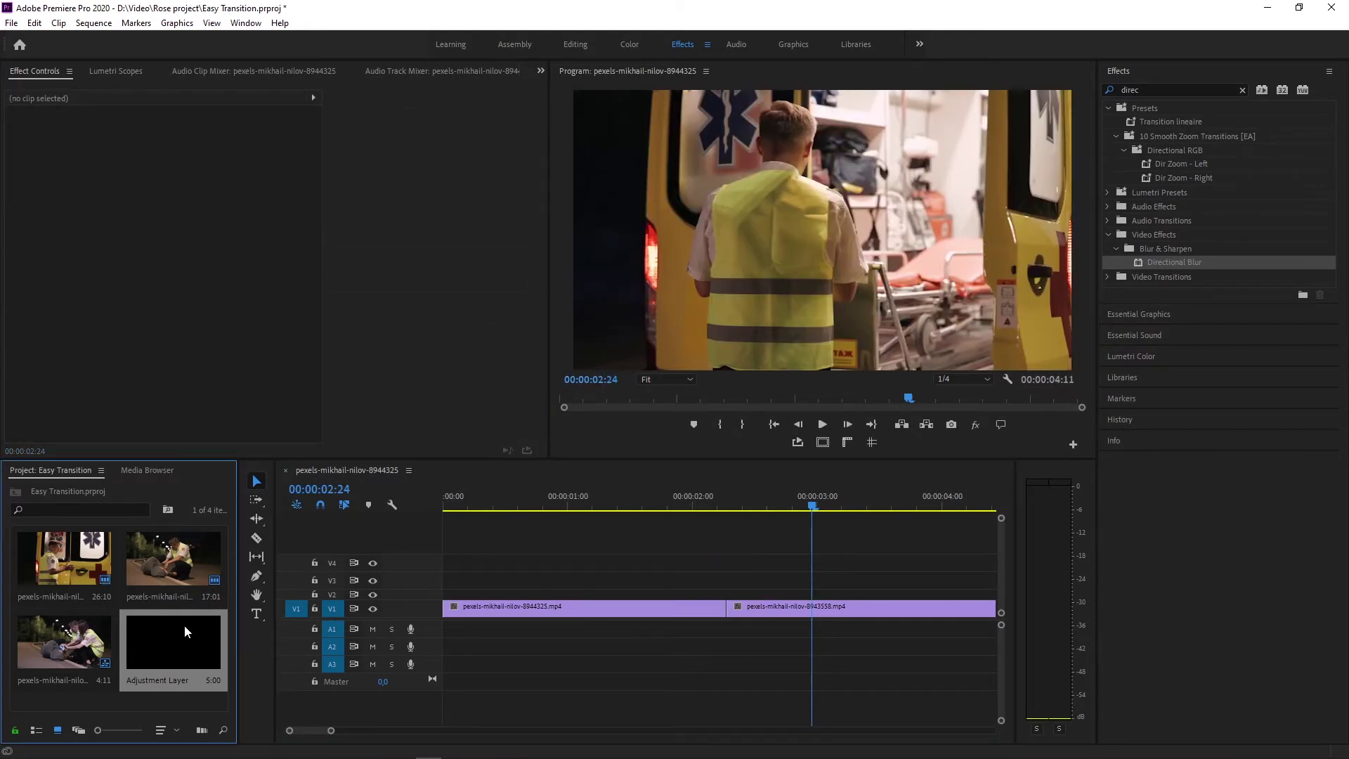
{"action": "key", "text": "Delete"}
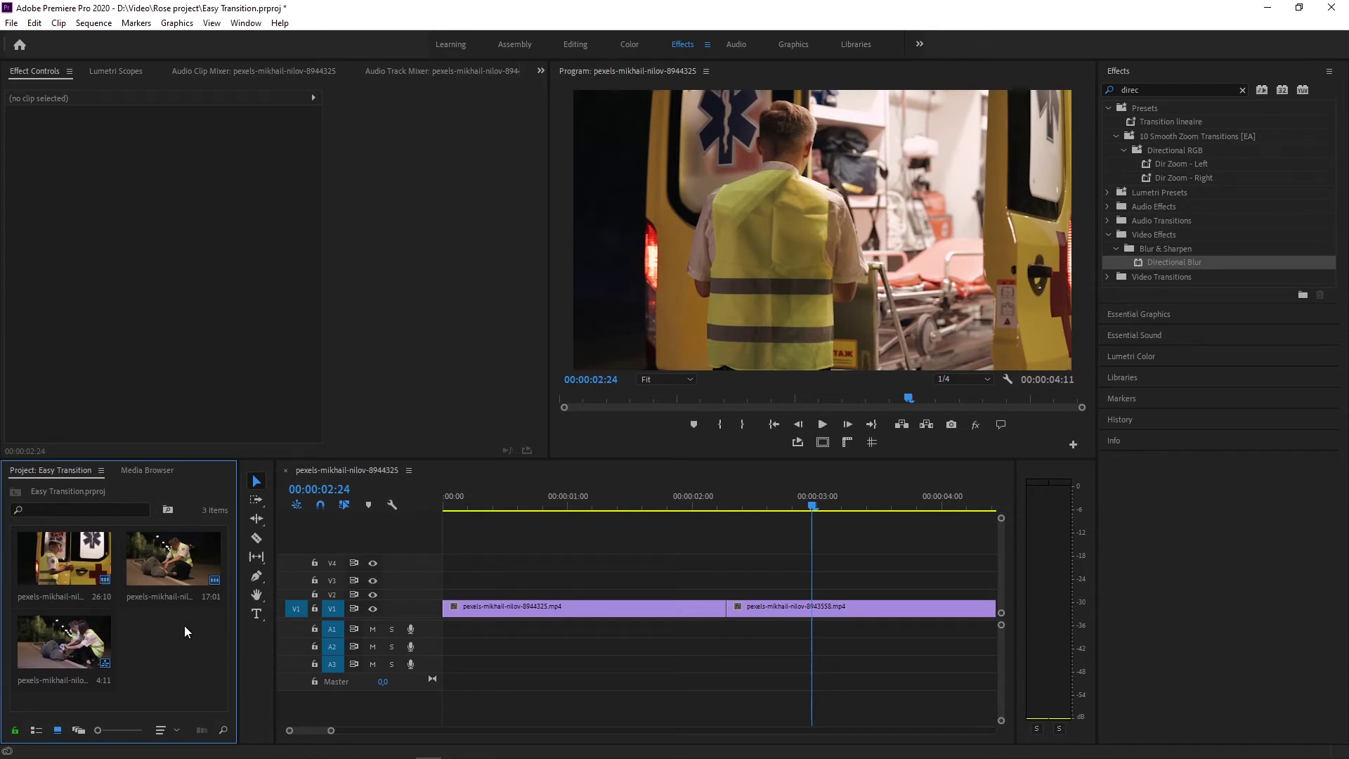
- Create a new adjustment layer in the project
{"action": "right_click", "coordinate": [193, 532]}
{"action": "mouse_move", "coordinate": [281, 320]}
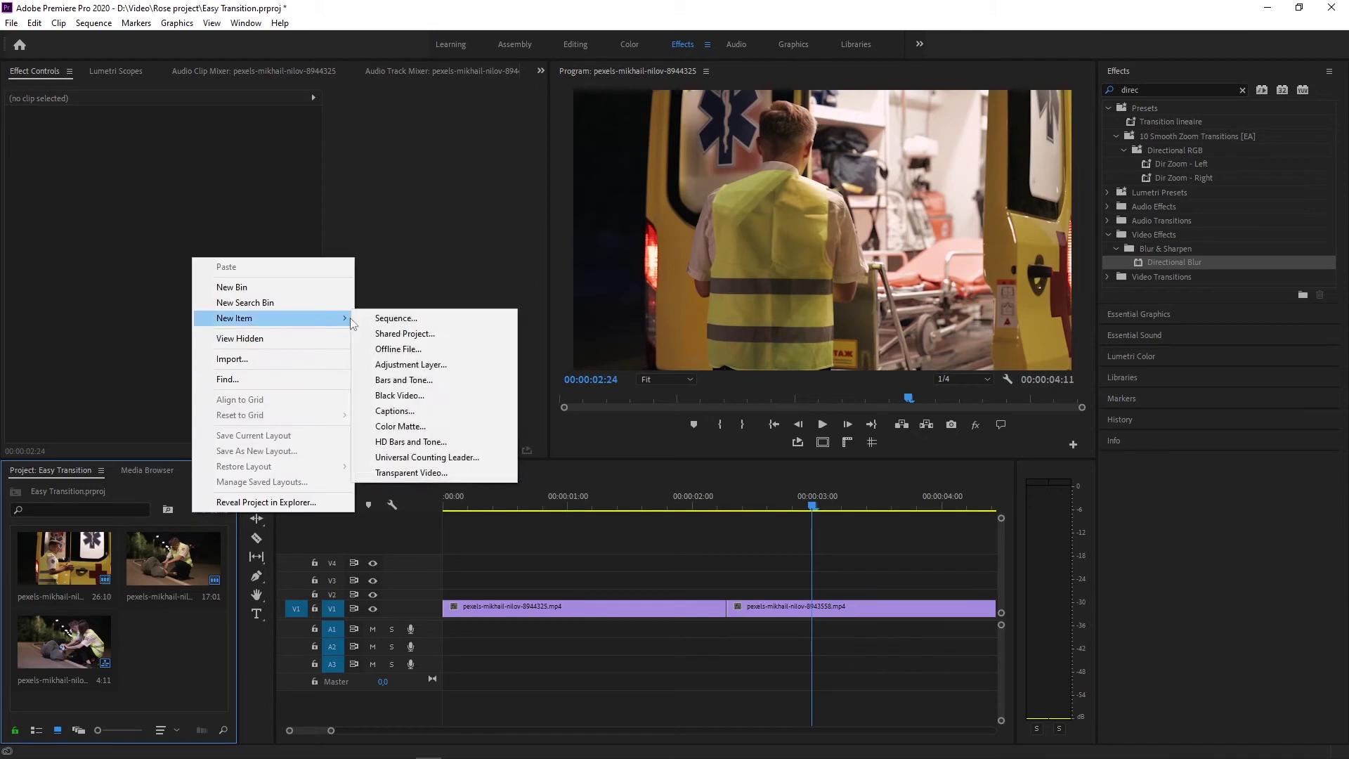
{"action": "left_click", "coordinate": [411, 364]}
{"action": "left_click", "coordinate": [702, 437]}
- Place the new adjustment layer on V2, shortened to a brief span across the cut, and apply the Transition lineaire preset to it
{"action": "left_click_drag", "start_coordinate": [173, 641], "coordinate": [450, 597]}
{"action": "key", "text": "minus"}
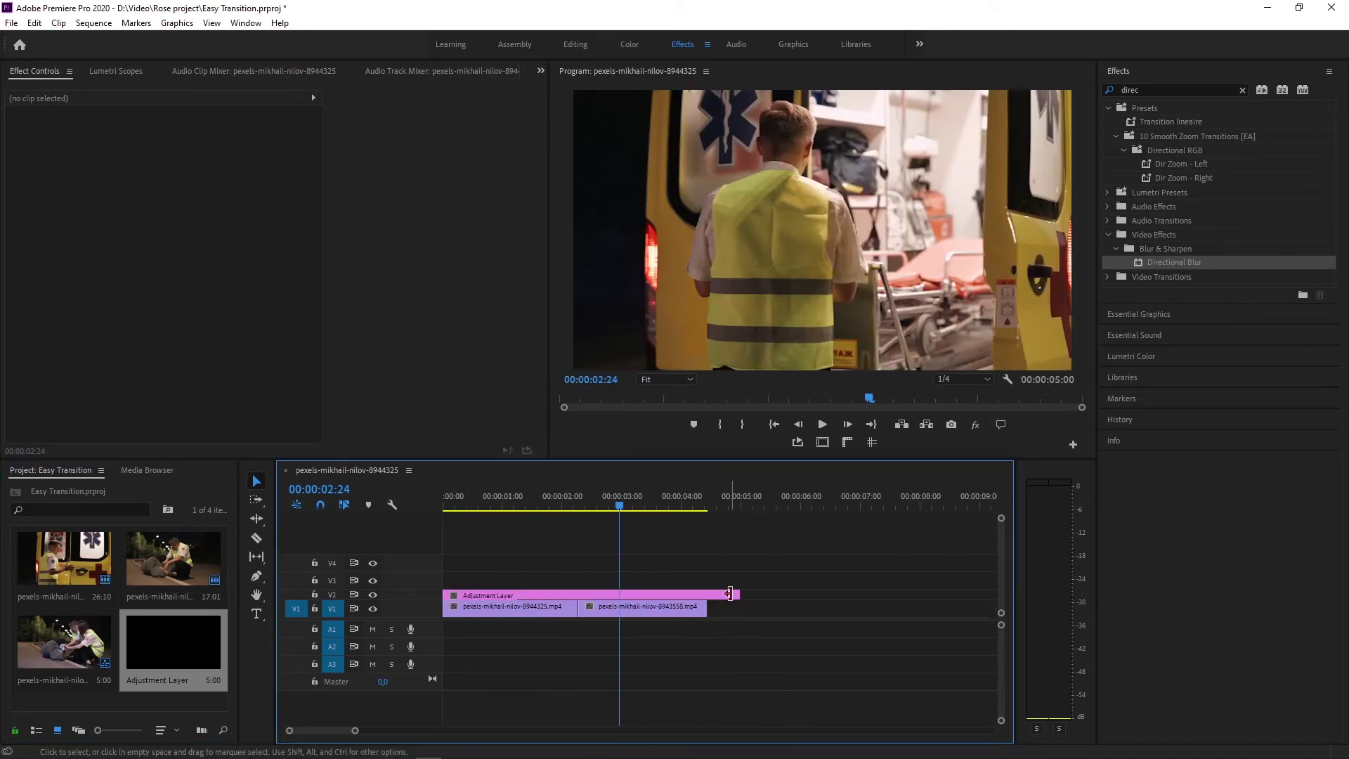
{"action": "left_click_drag", "start_coordinate": [737, 594], "coordinate": [724, 594]}
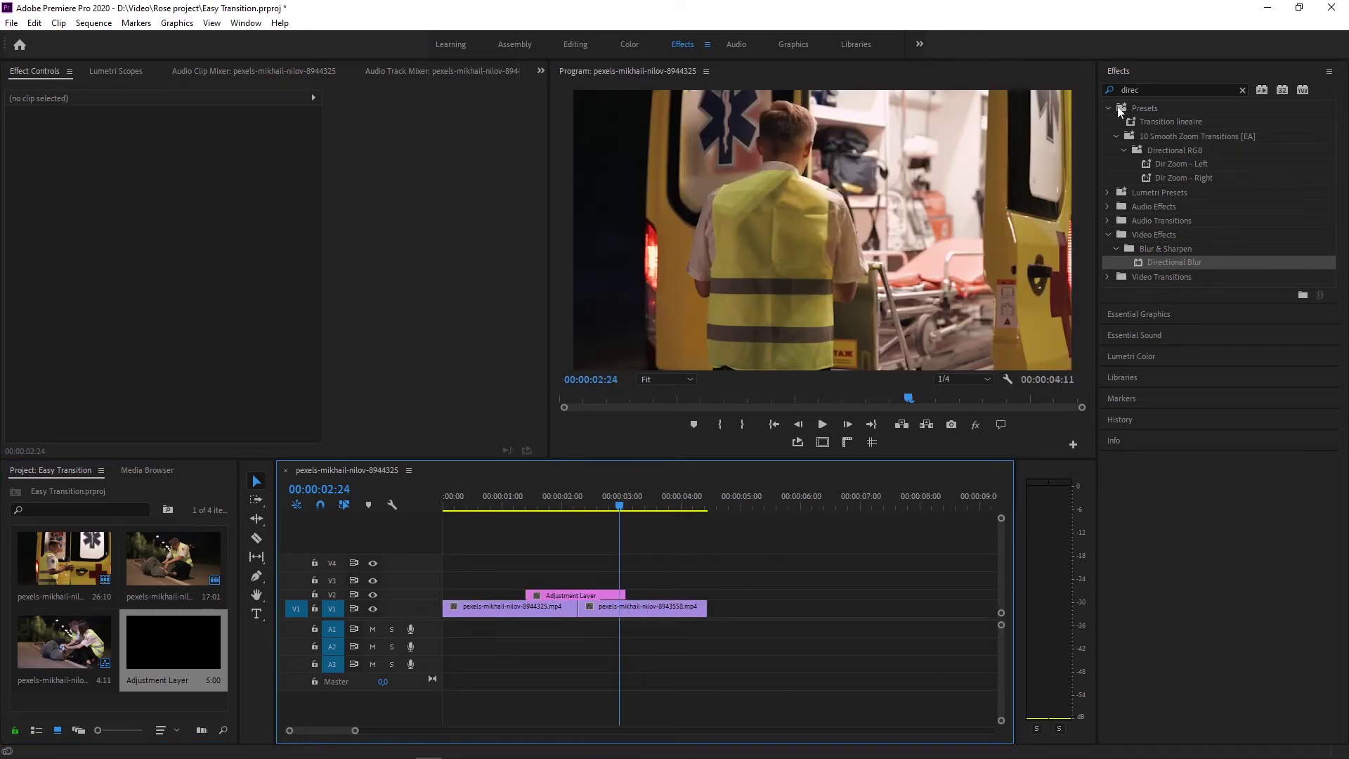
{"action": "left_click", "coordinate": [1154, 121]}
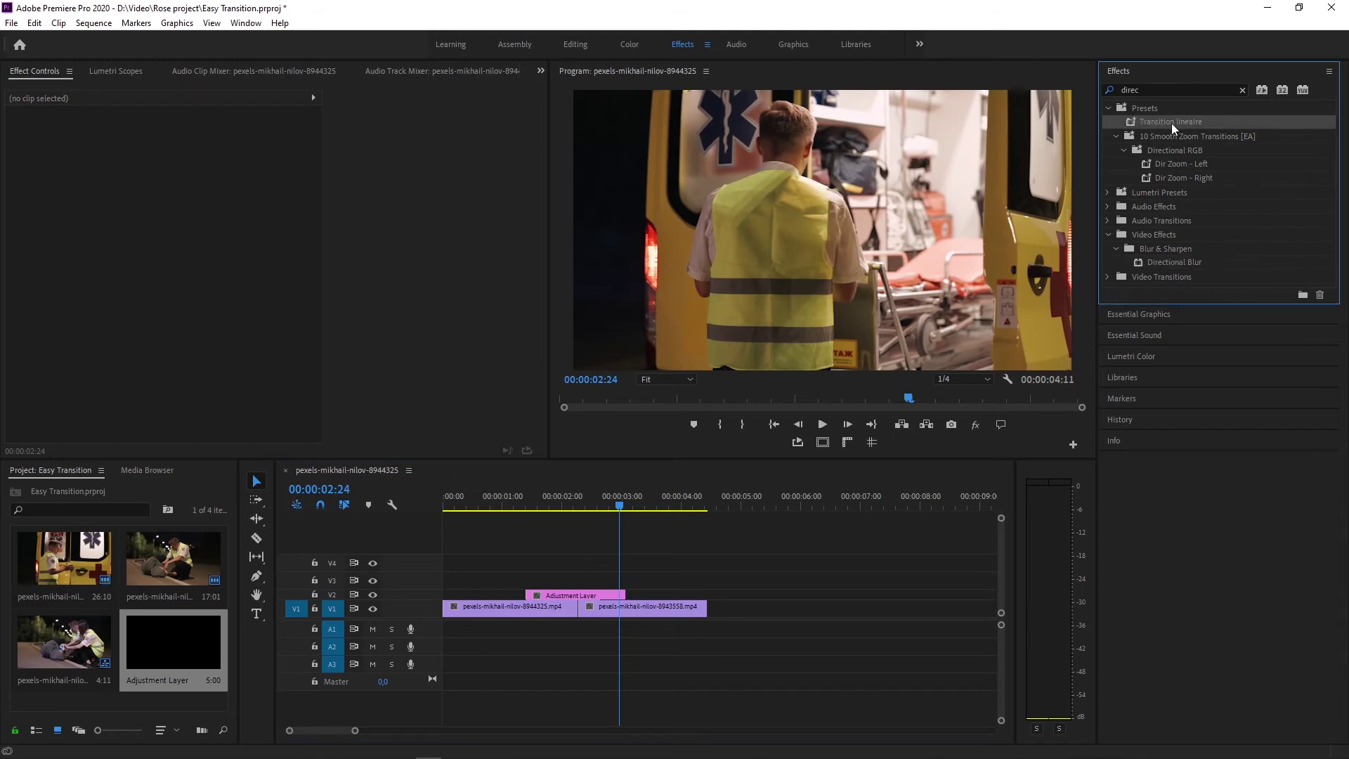
{"action": "left_click_drag", "start_coordinate": [1174, 124], "coordinate": [582, 597]}
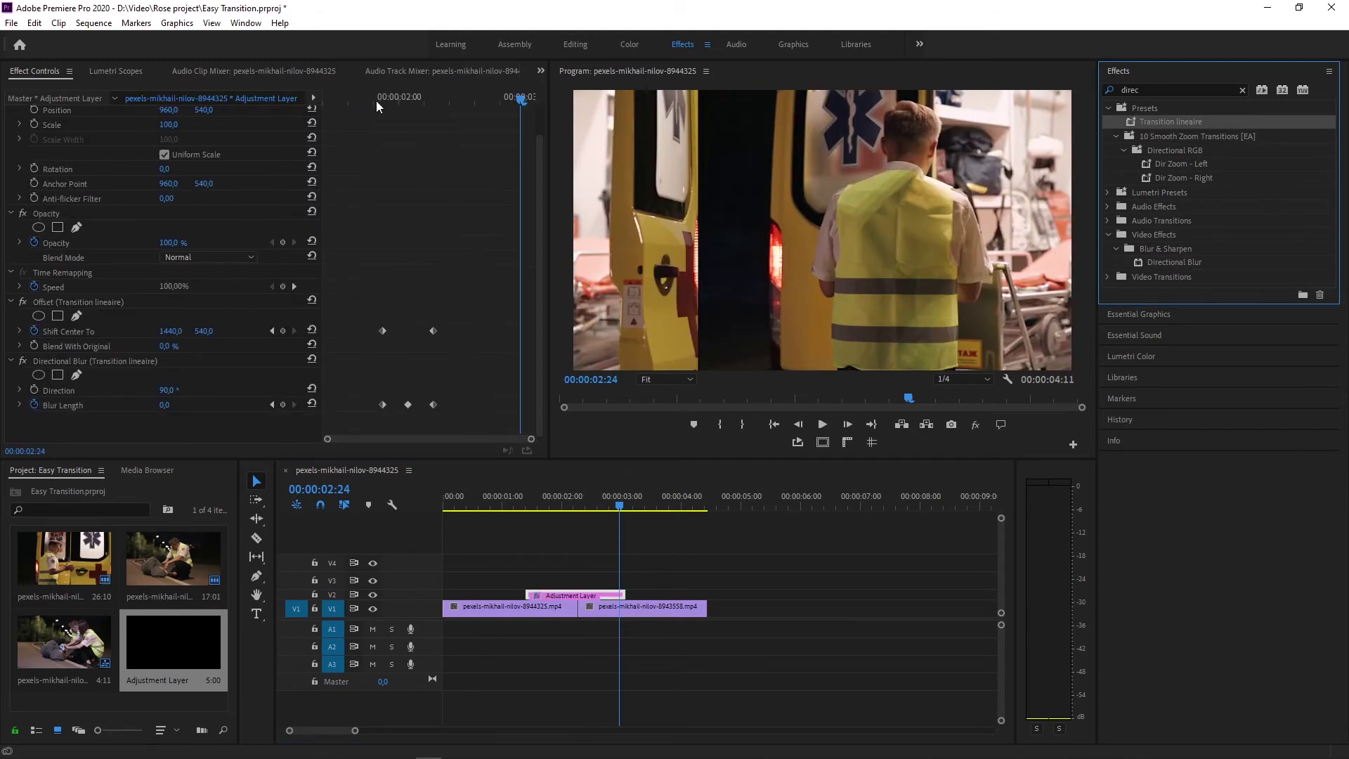
- Mark the adjustment layer at its middle Blur Length keyframe, 00:00:02:02, and move the layer to V4 with the marker aligned to the cut
{"action": "left_click_drag", "start_coordinate": [373, 99], "coordinate": [410, 142]}
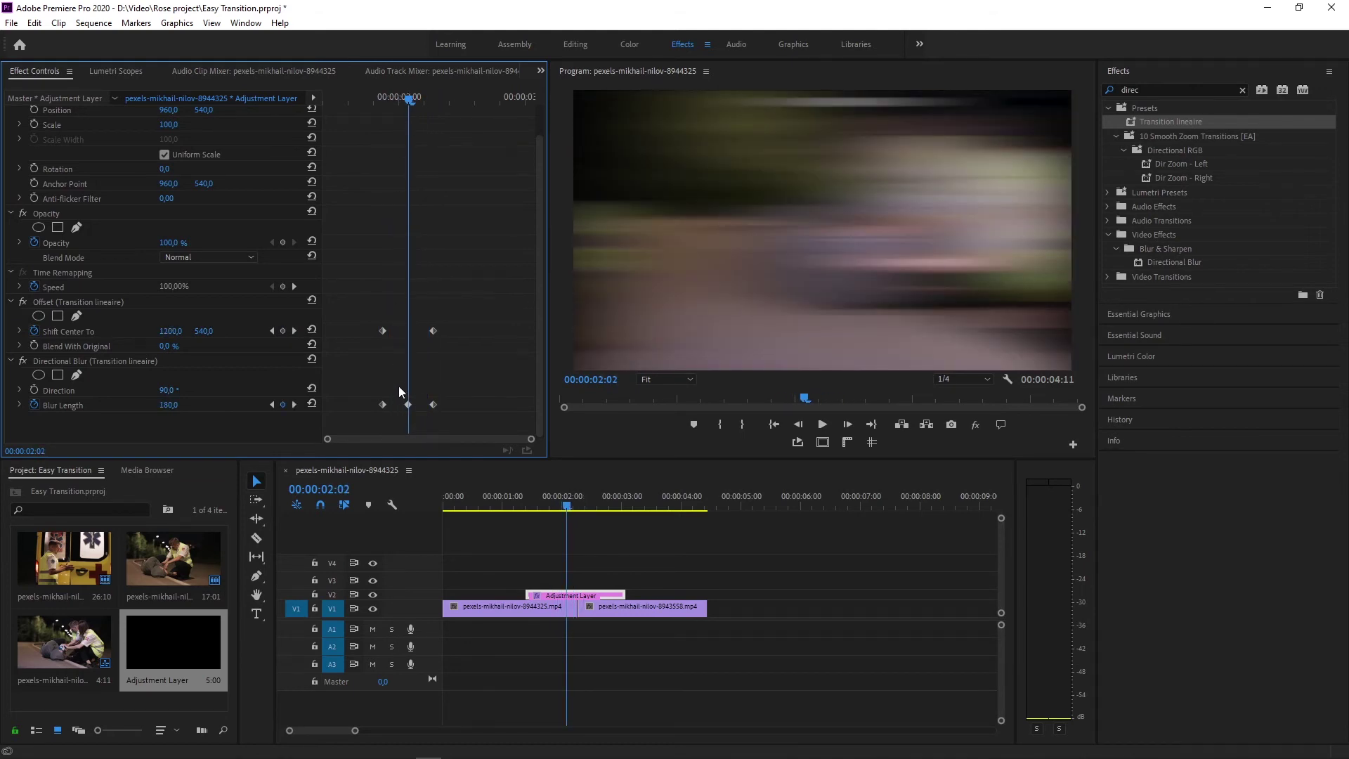
{"action": "left_click", "coordinate": [569, 596]}
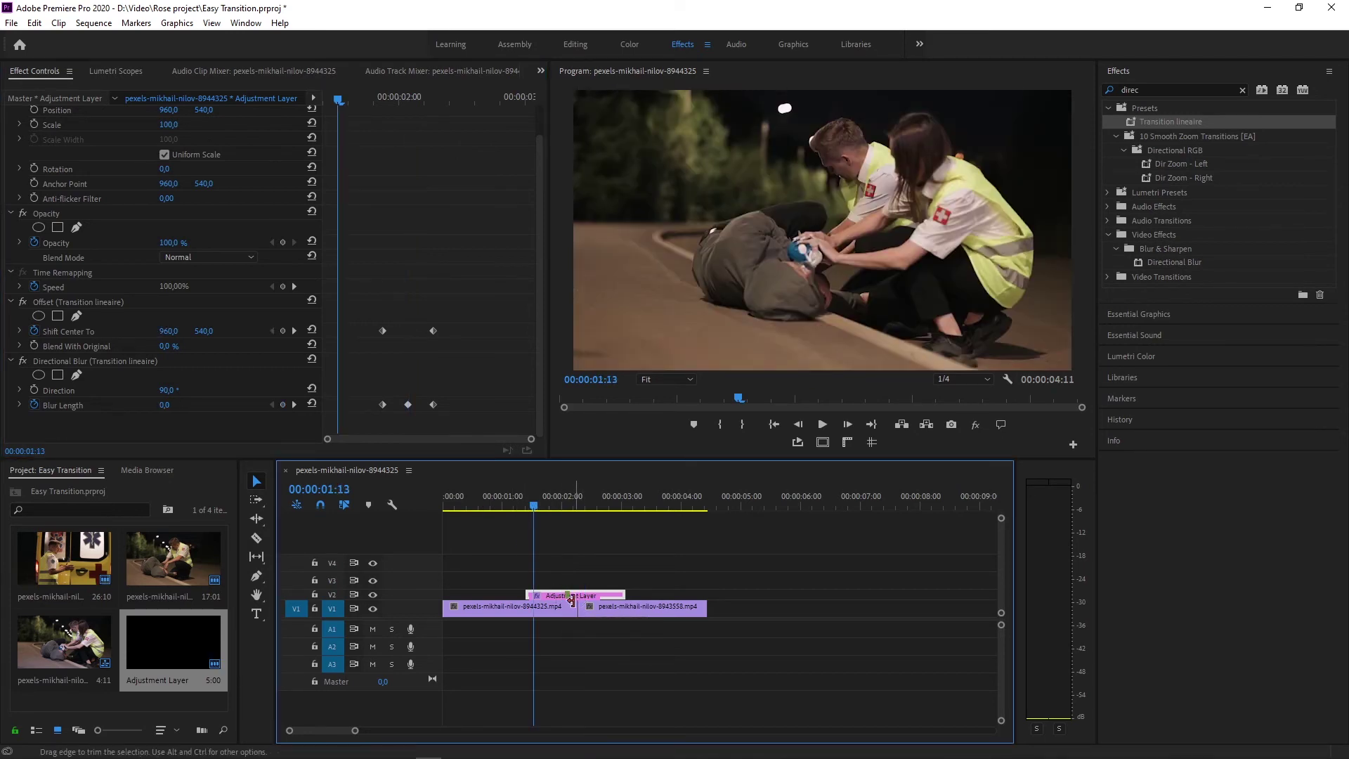
{"action": "key", "text": "equal"}
{"action": "key", "text": "equal"}
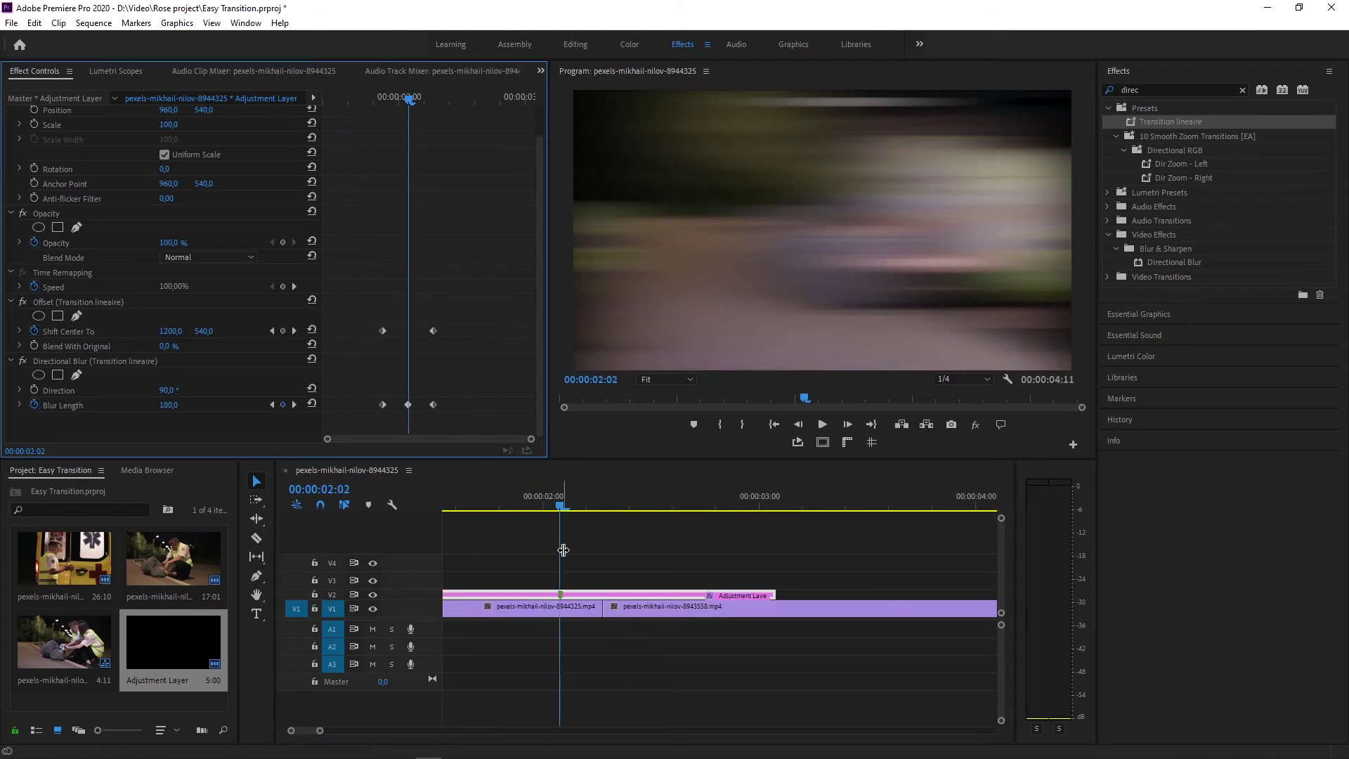
{"action": "left_click_drag", "start_coordinate": [574, 594], "coordinate": [665, 566]}
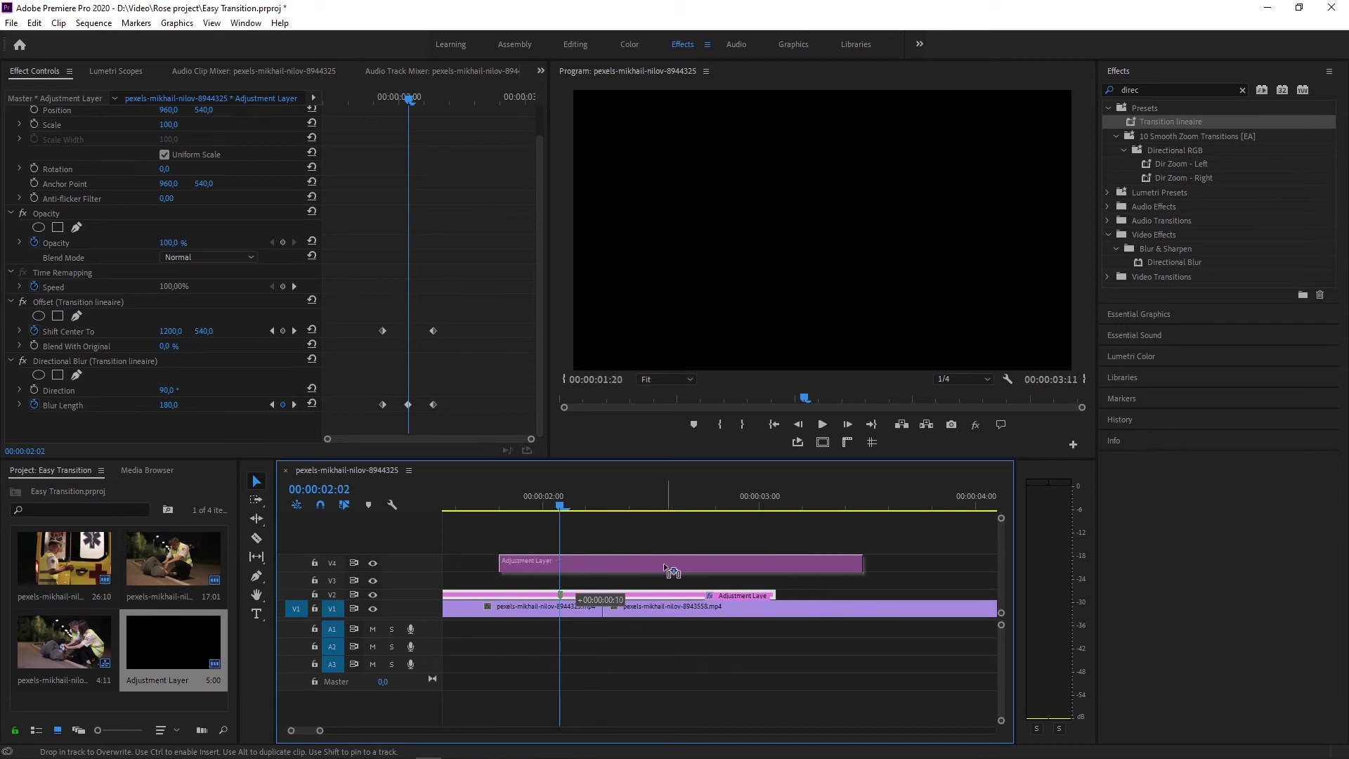
{"action": "left_click_drag", "start_coordinate": [665, 566], "coordinate": [621, 566]}
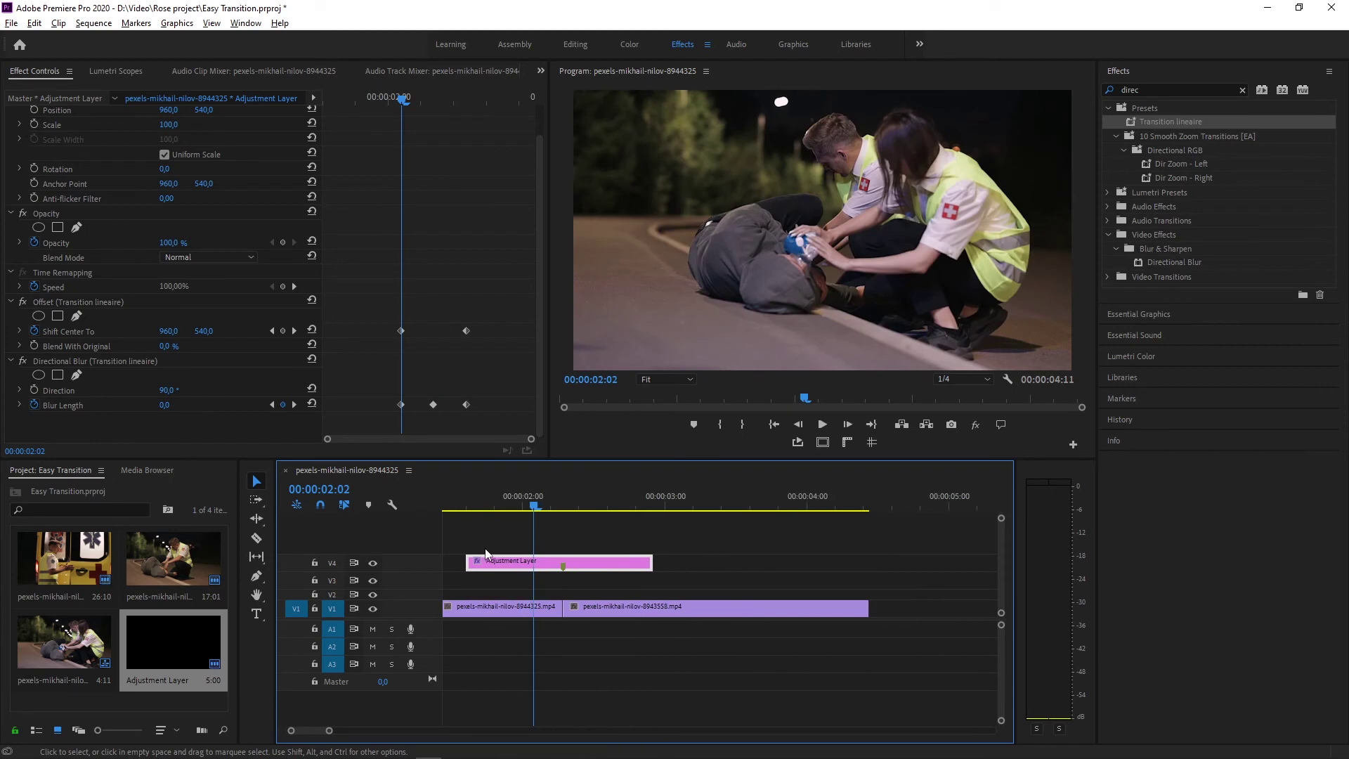
- Play the sequence from about 00:00:01:00 across the cut to preview the transition applied by the preset
{"action": "scroll", "coordinate": [484, 548], "scroll_direction": "down", "scroll_amount": 1}
{"action": "scroll", "coordinate": [486, 542], "scroll_direction": "up", "scroll_amount": 3}
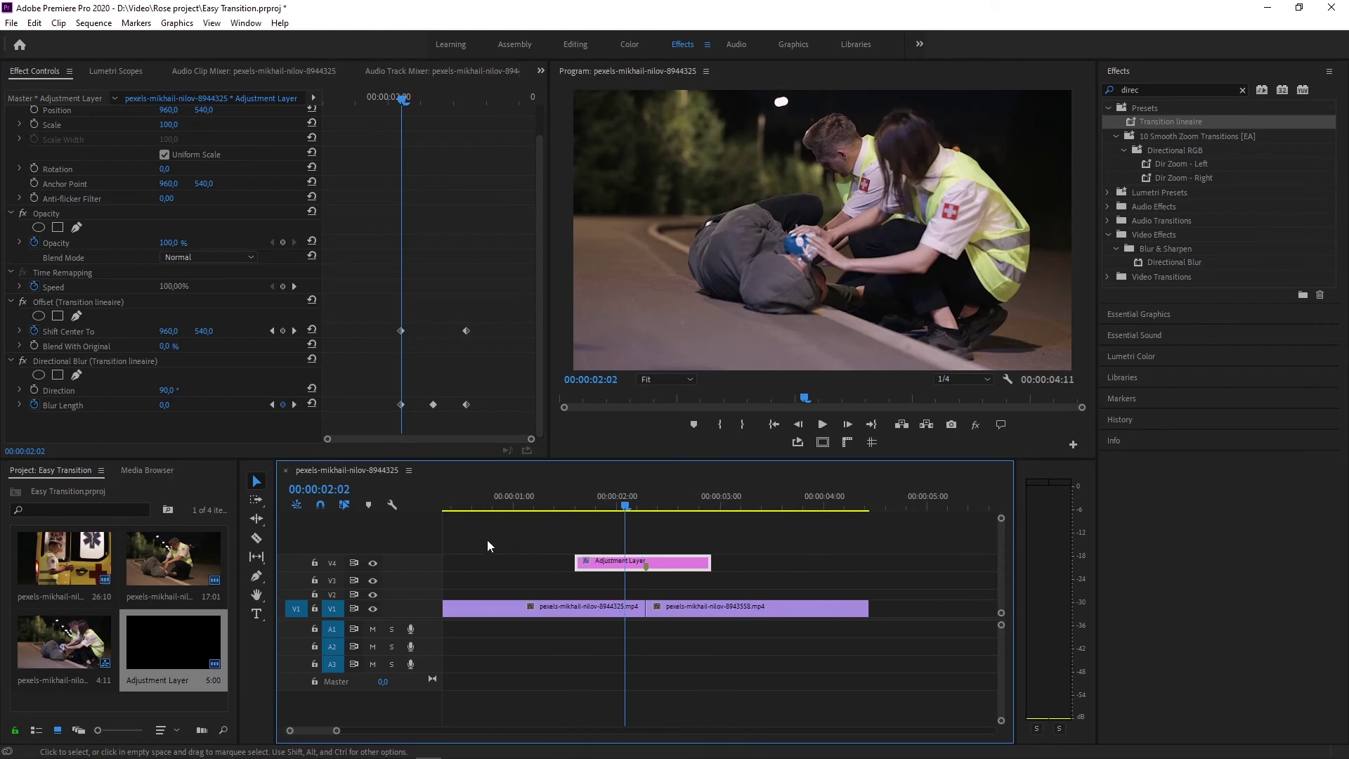
{"action": "left_click", "coordinate": [517, 498]}
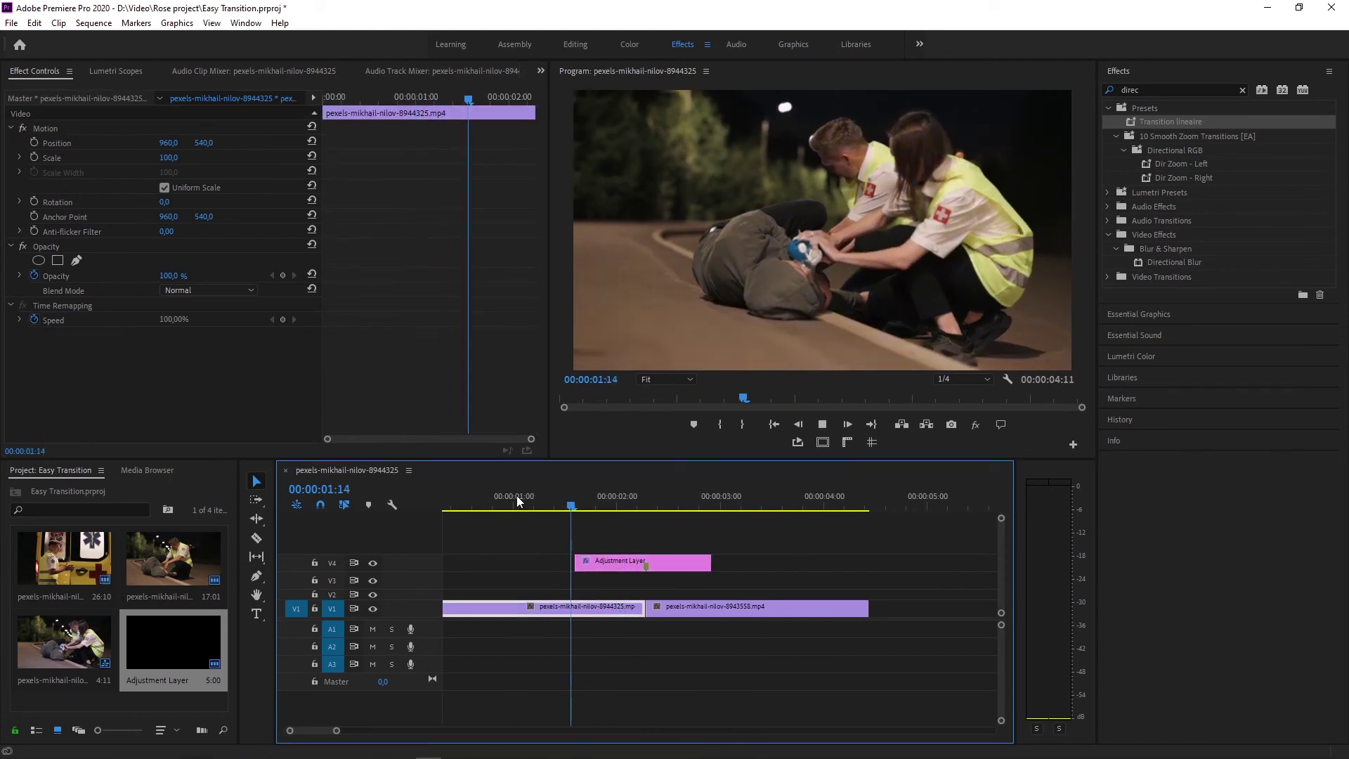
{"action": "key", "text": "space"}
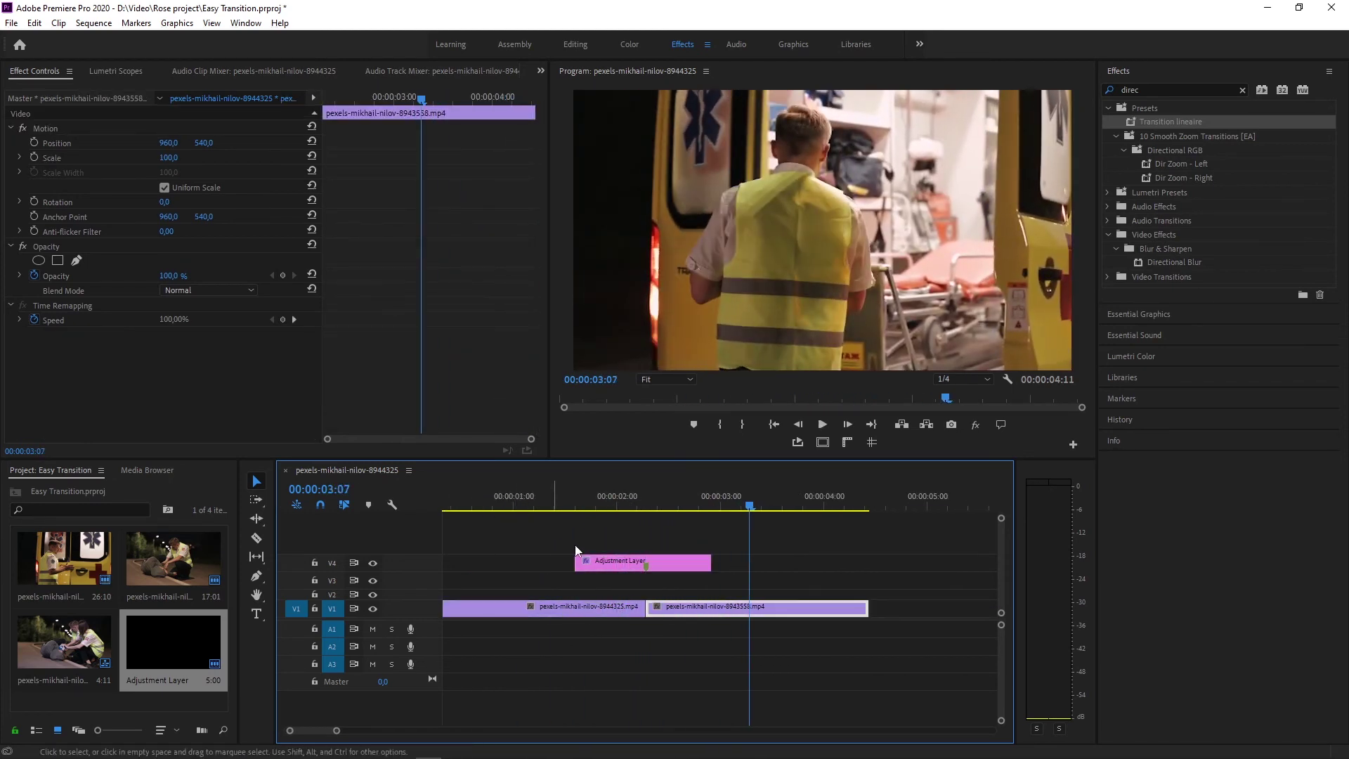